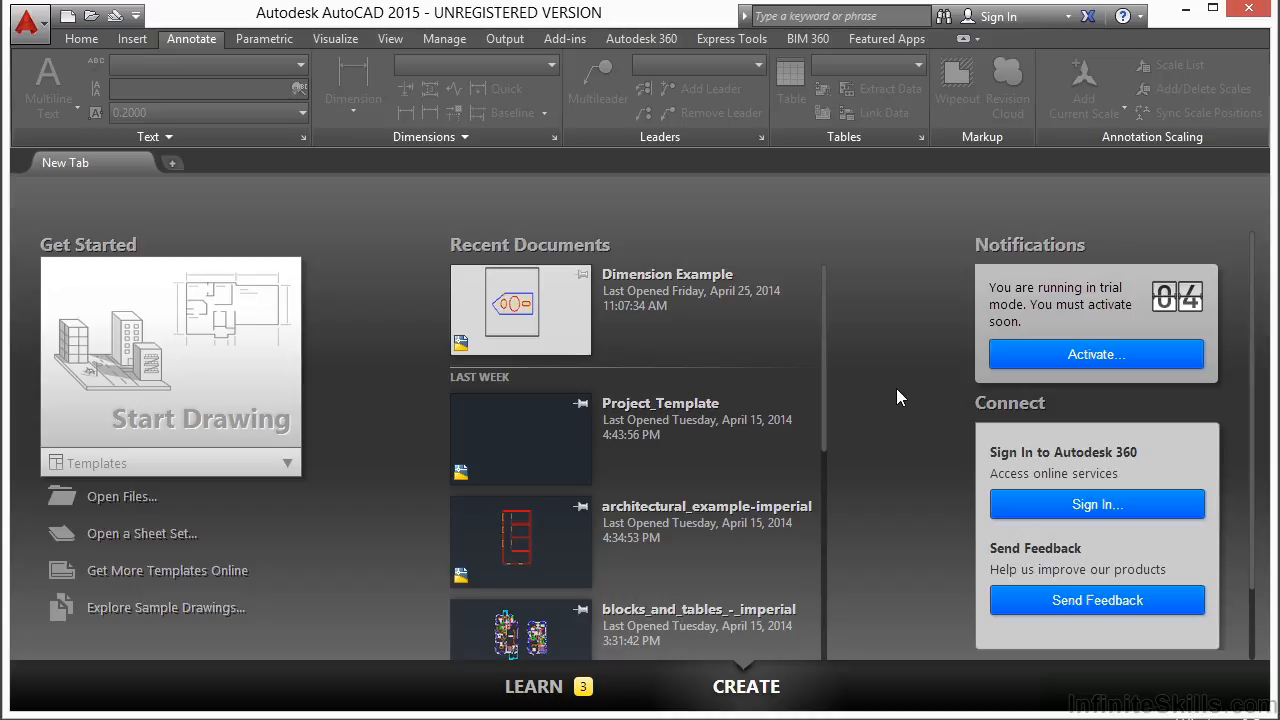
Open the existing drawing Dimension Example.dwg from folder 10
left_click(91, 502)
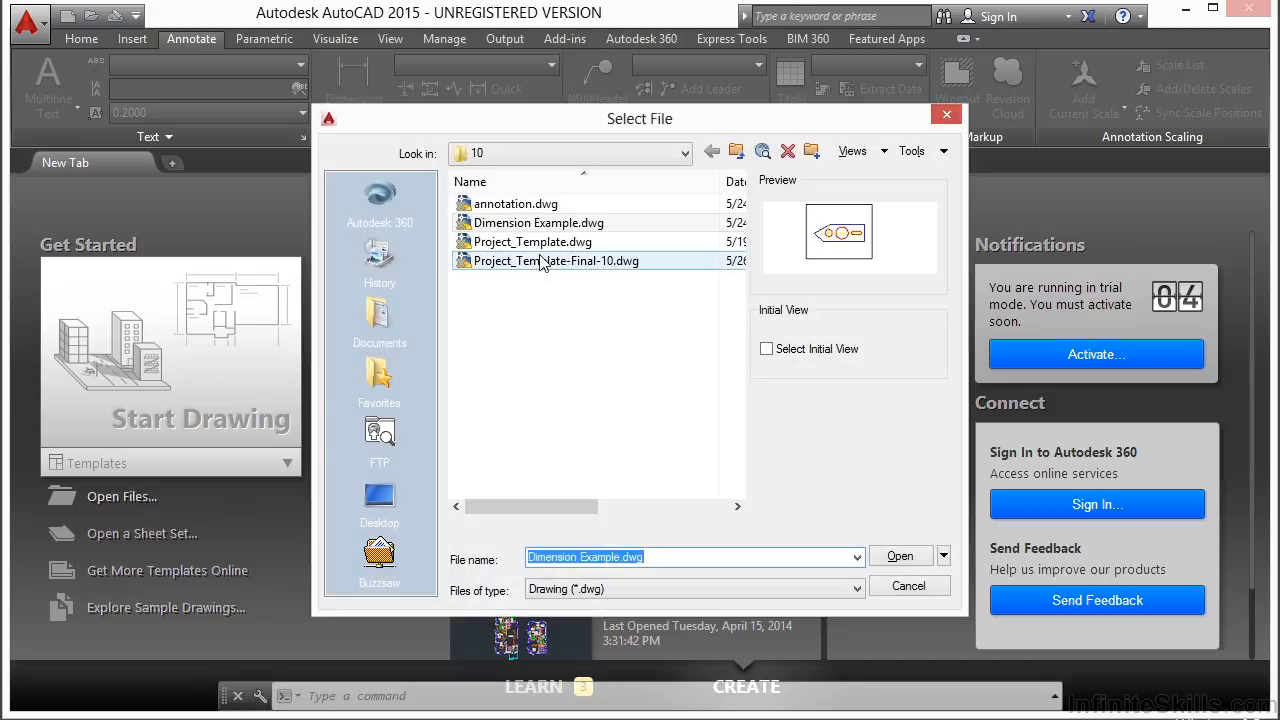
left_click(543, 225)
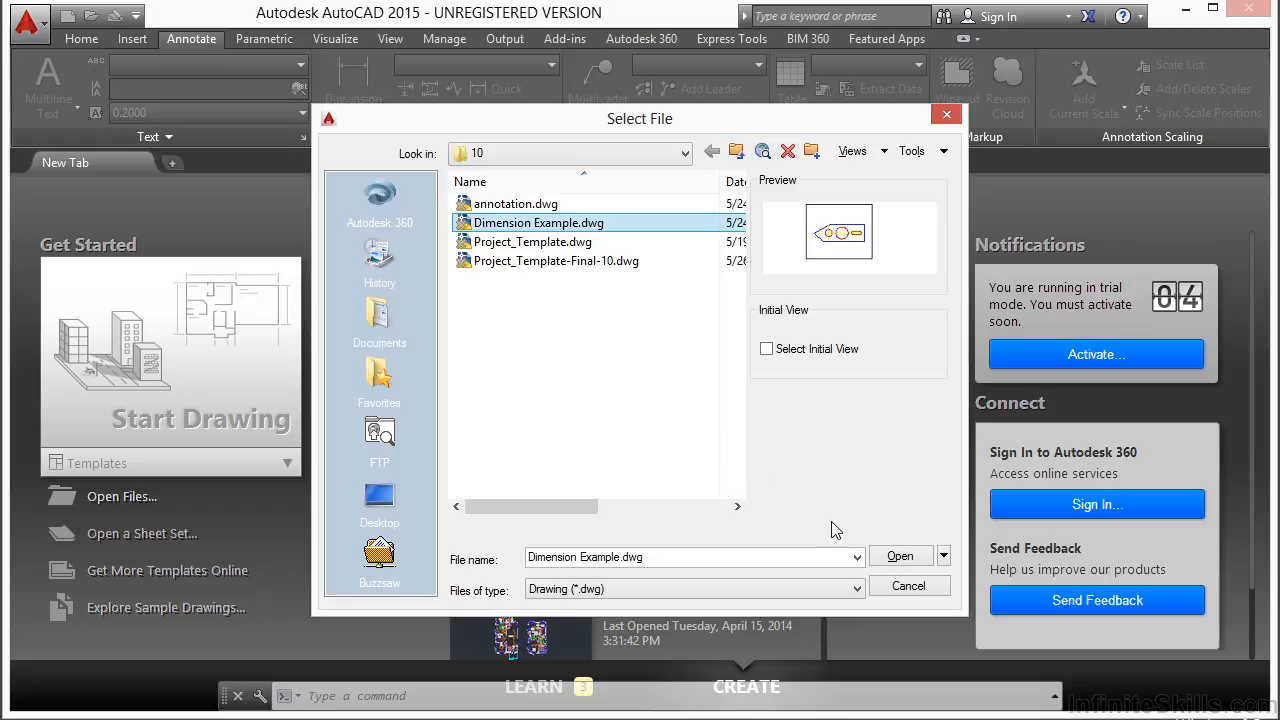
left_click(885, 557)
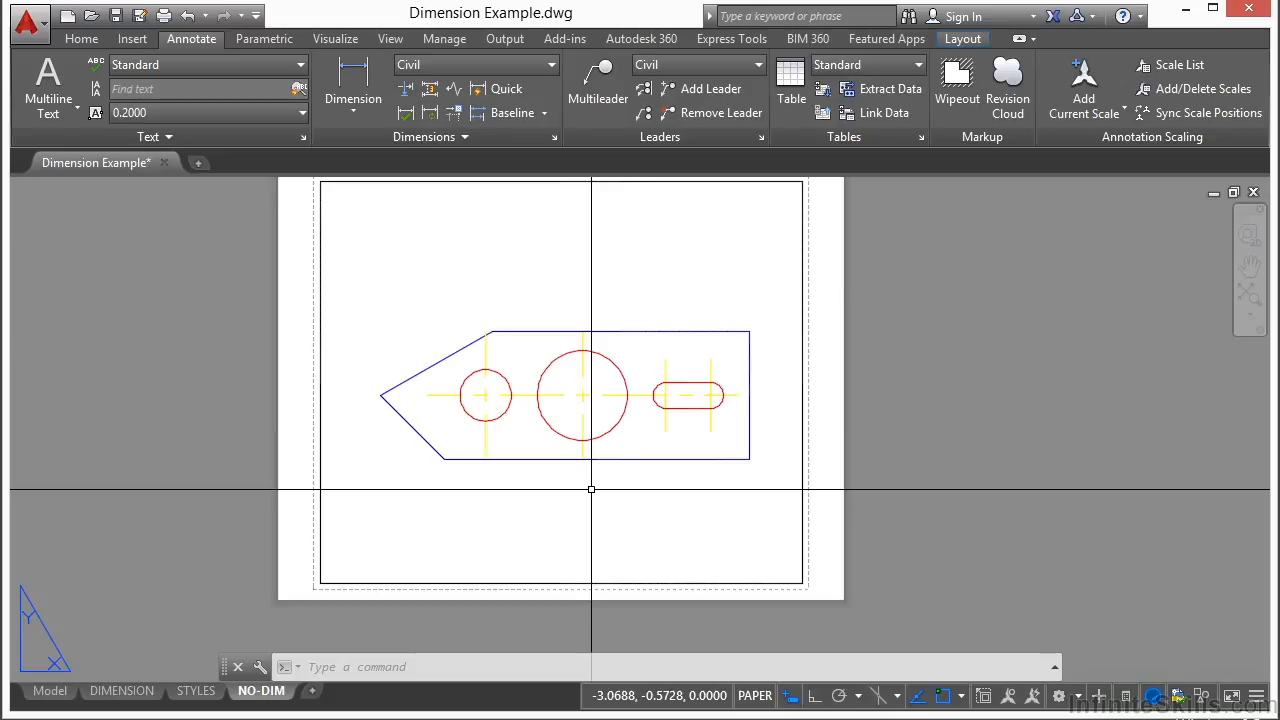
Check the current setting of the DIMASSOC system variable without changing it
type("dimas")
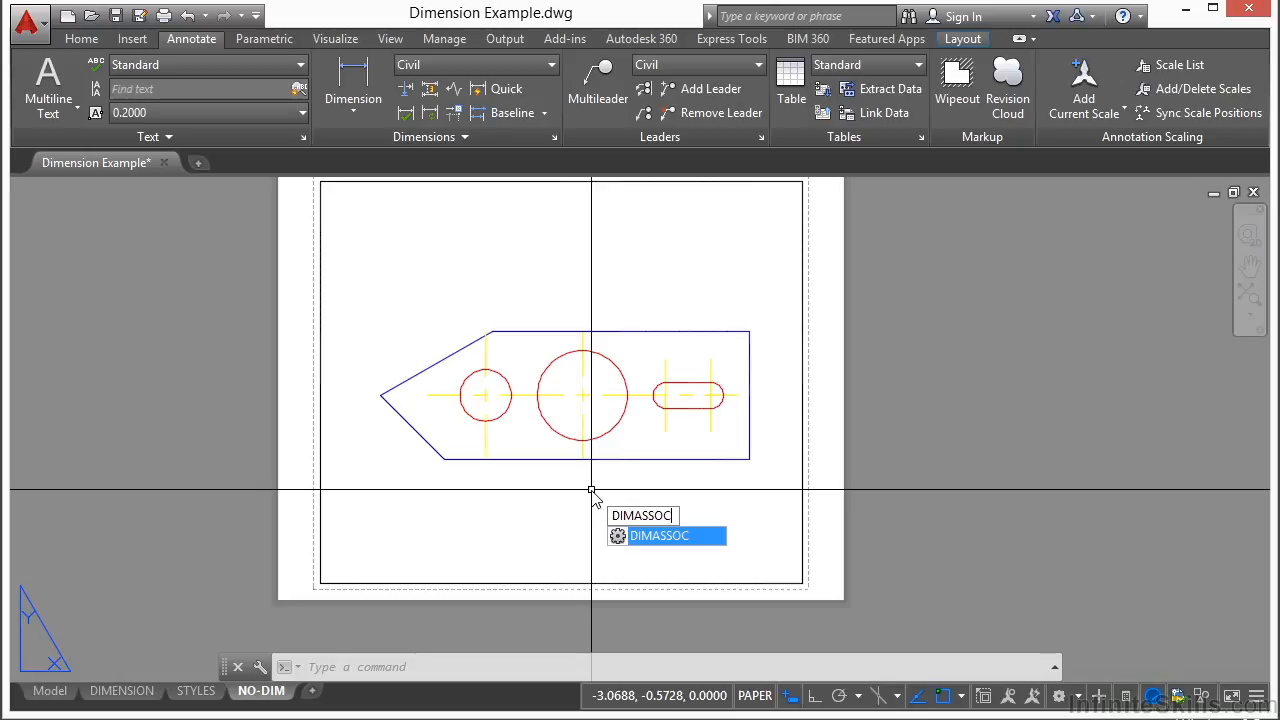
key("Return")
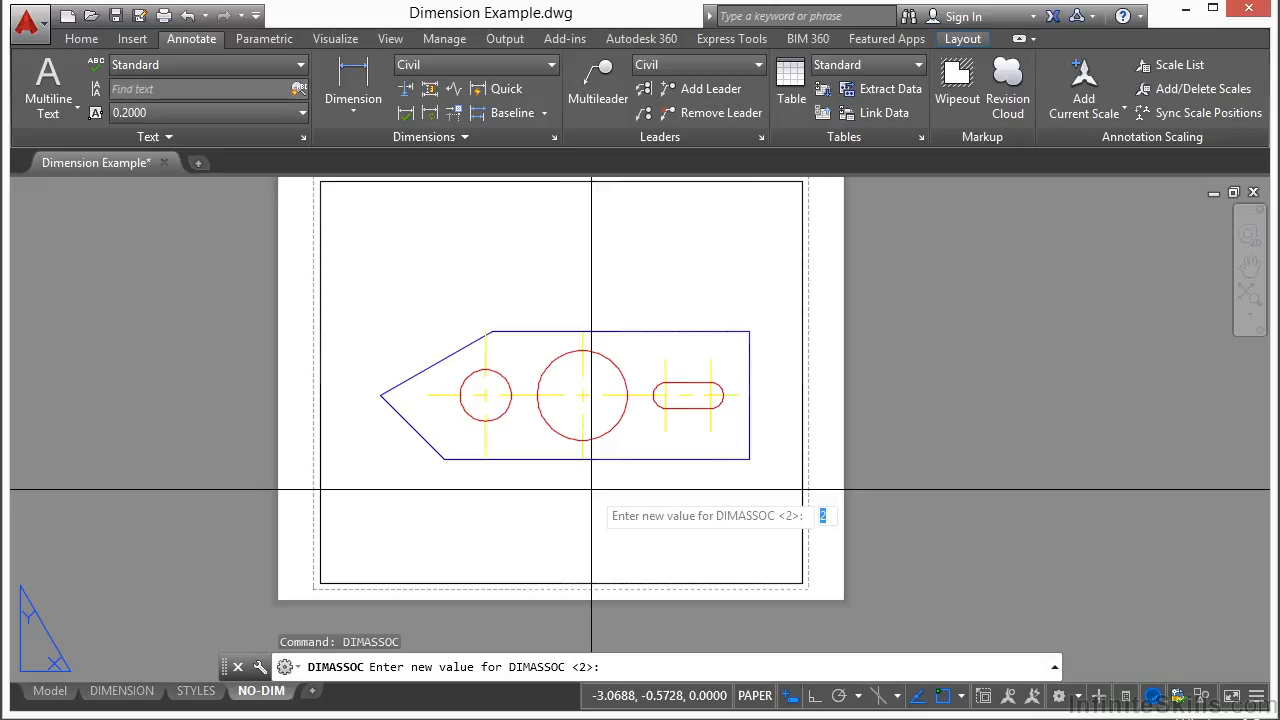
key("Escape")
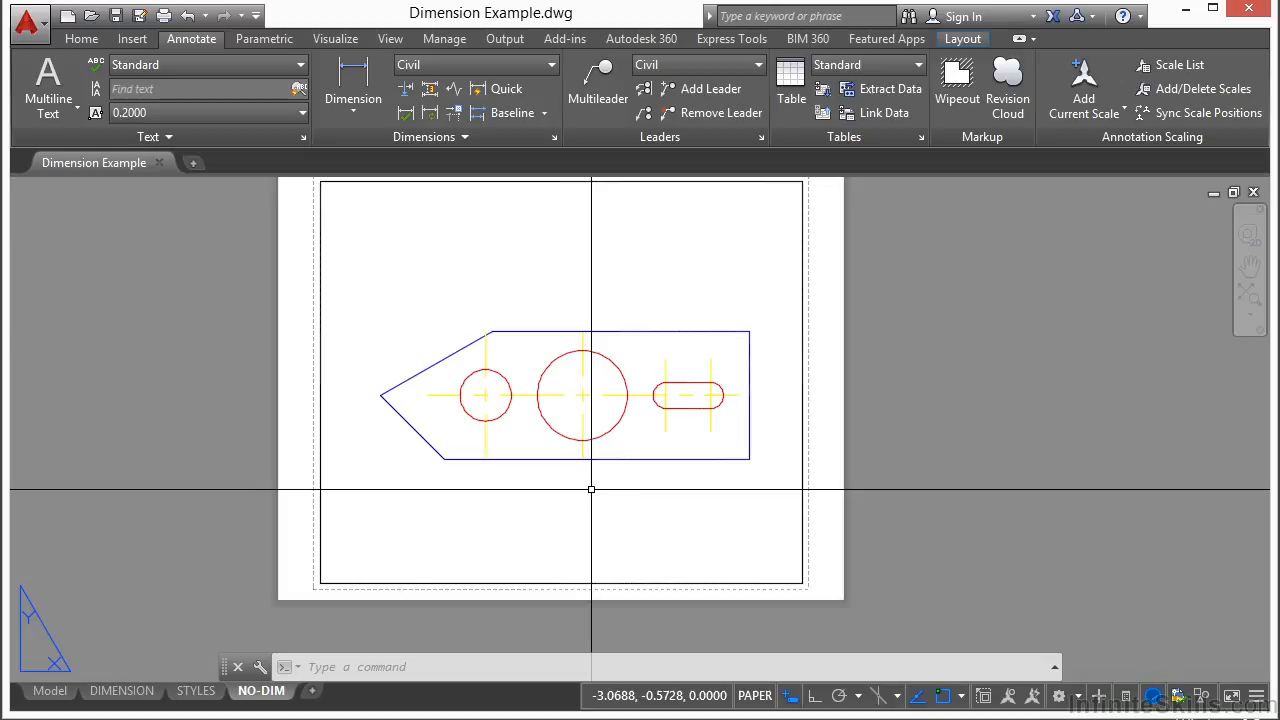
Add a linear dimension along the part's upper horizontal edge, from corner to corner, placed above the part
left_click(353, 85)
left_click(490, 331)
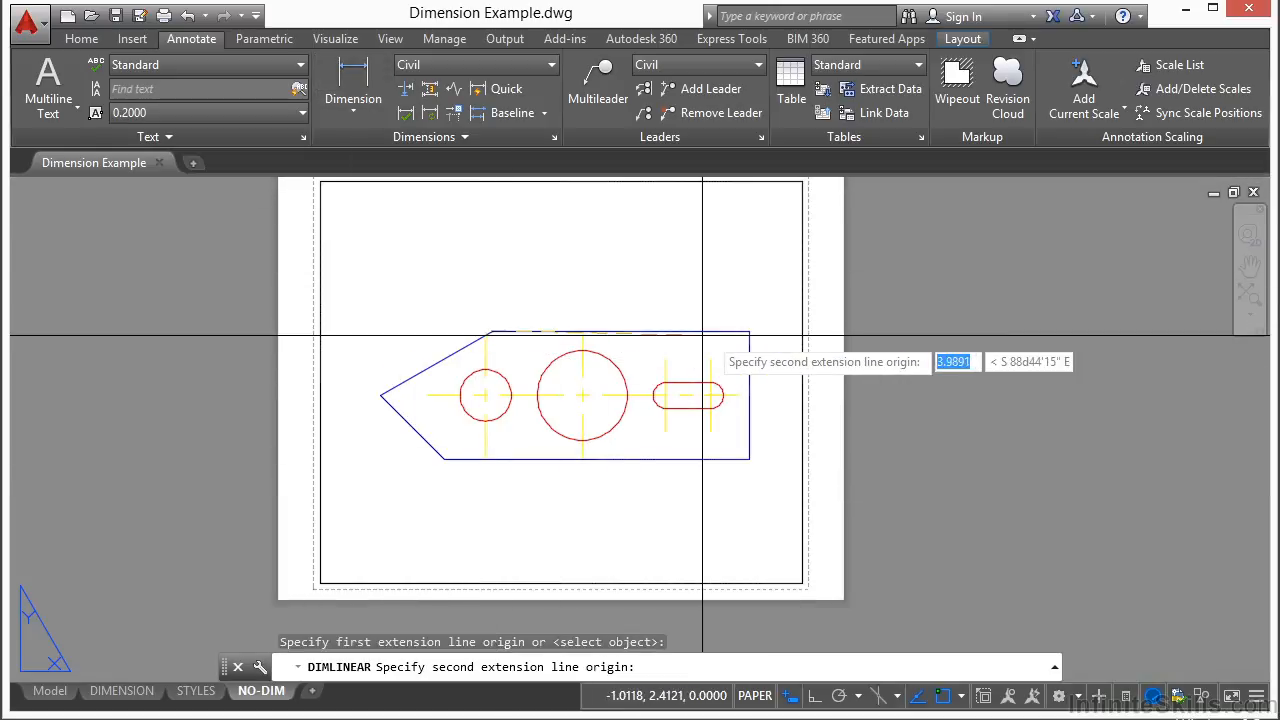
left_click(749, 331)
left_click(672, 273)
Display the object properties and examine the new linear dimension's type and associativity
scroll(640, 230, "up", 4)
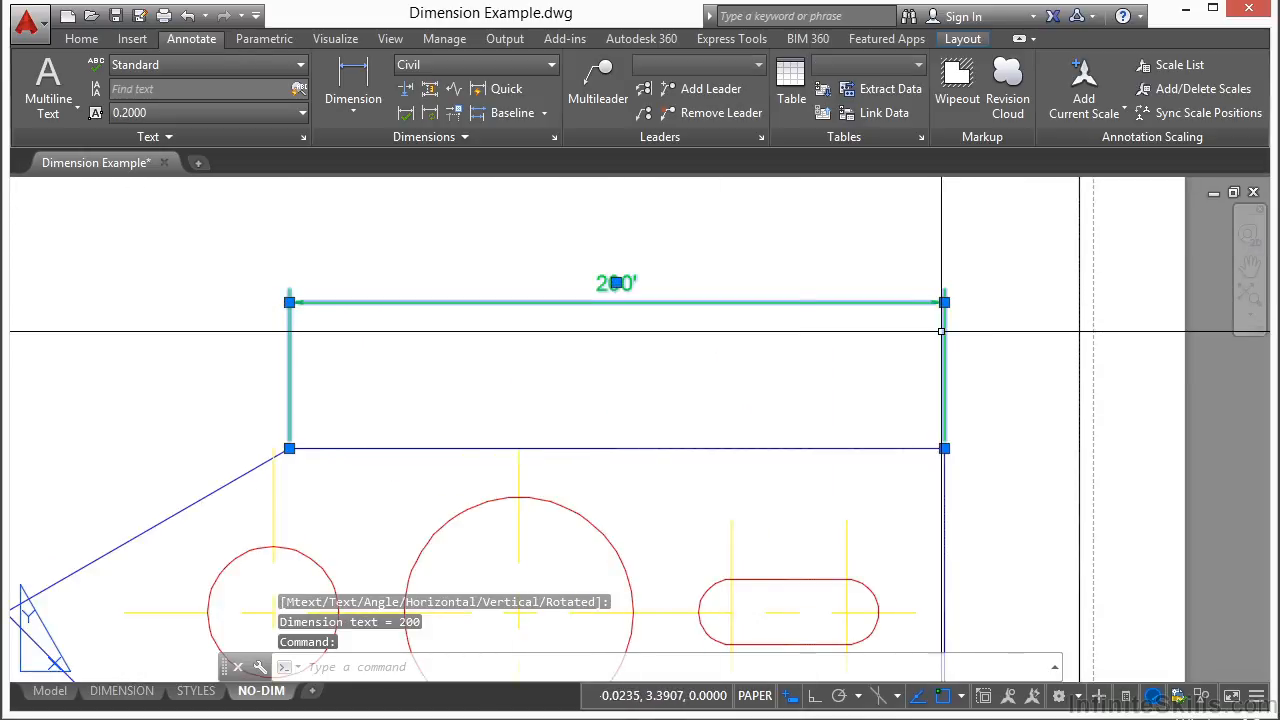
key("Escape")
key("ctrl+1")
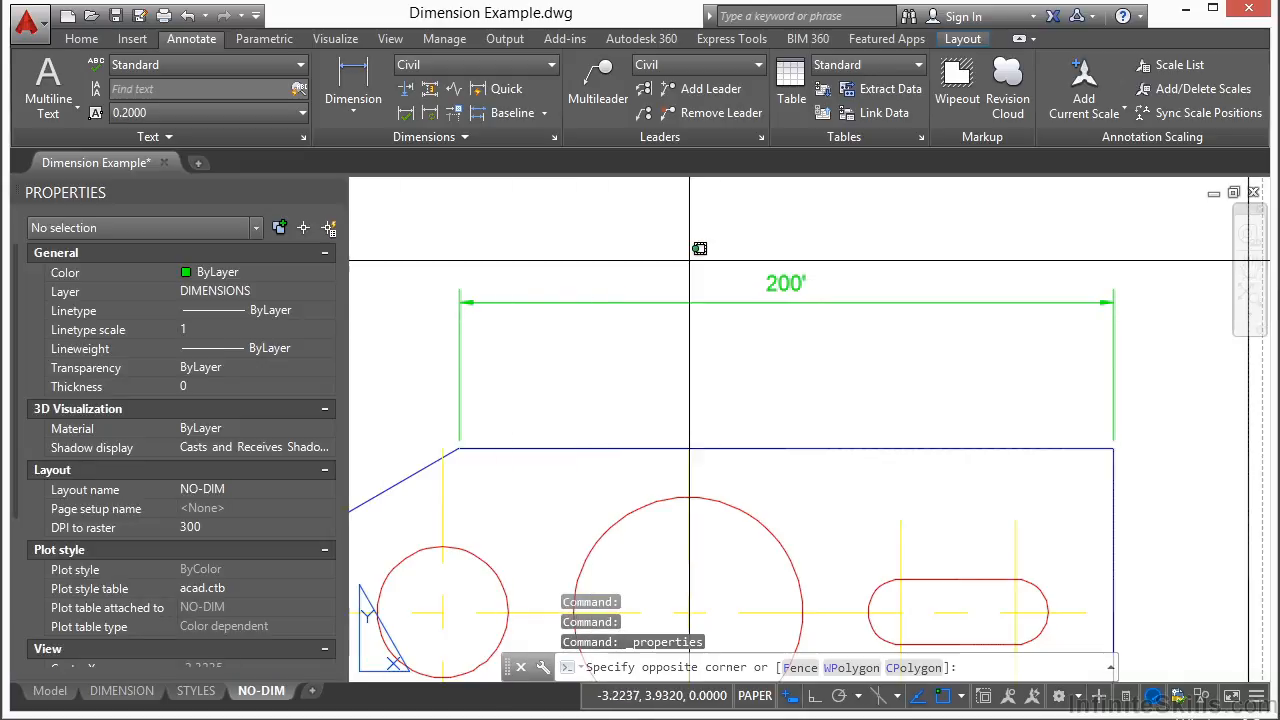
left_click(822, 261)
left_click(655, 346)
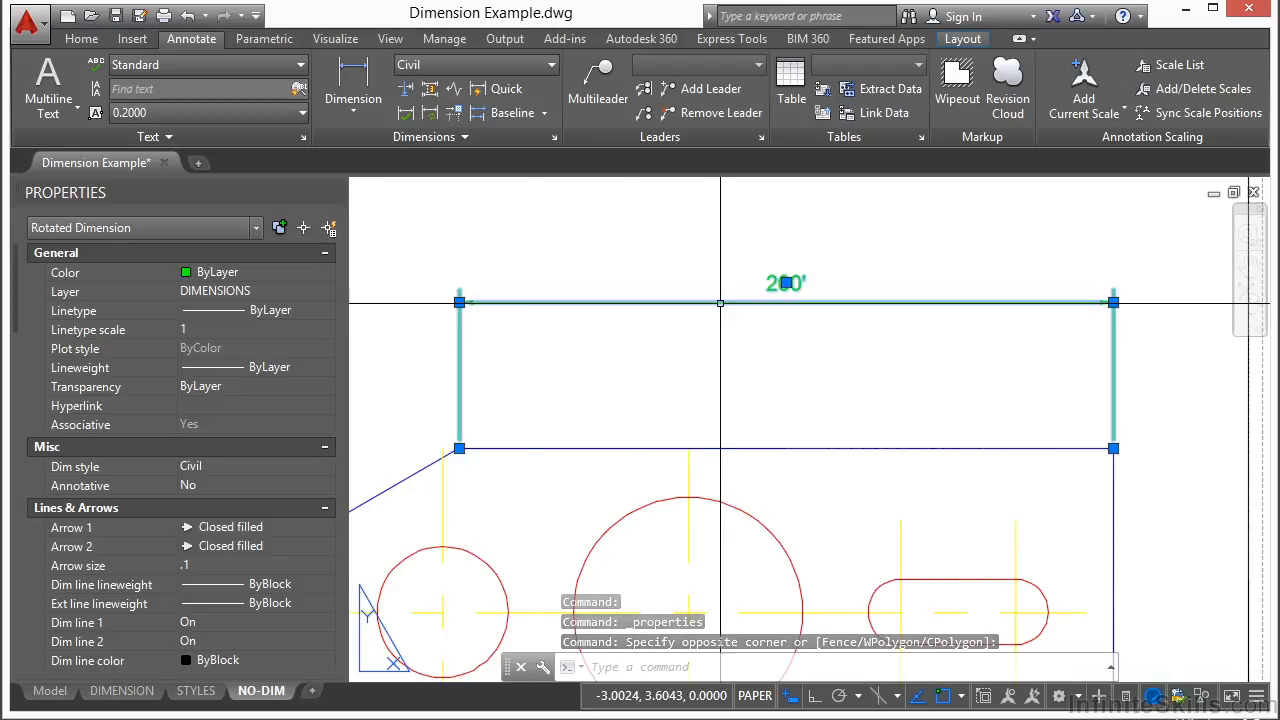
key("Escape")
Set the DIMASSOC variable to 0 and review the existing dimension's associativity in its properties
type("dimas")
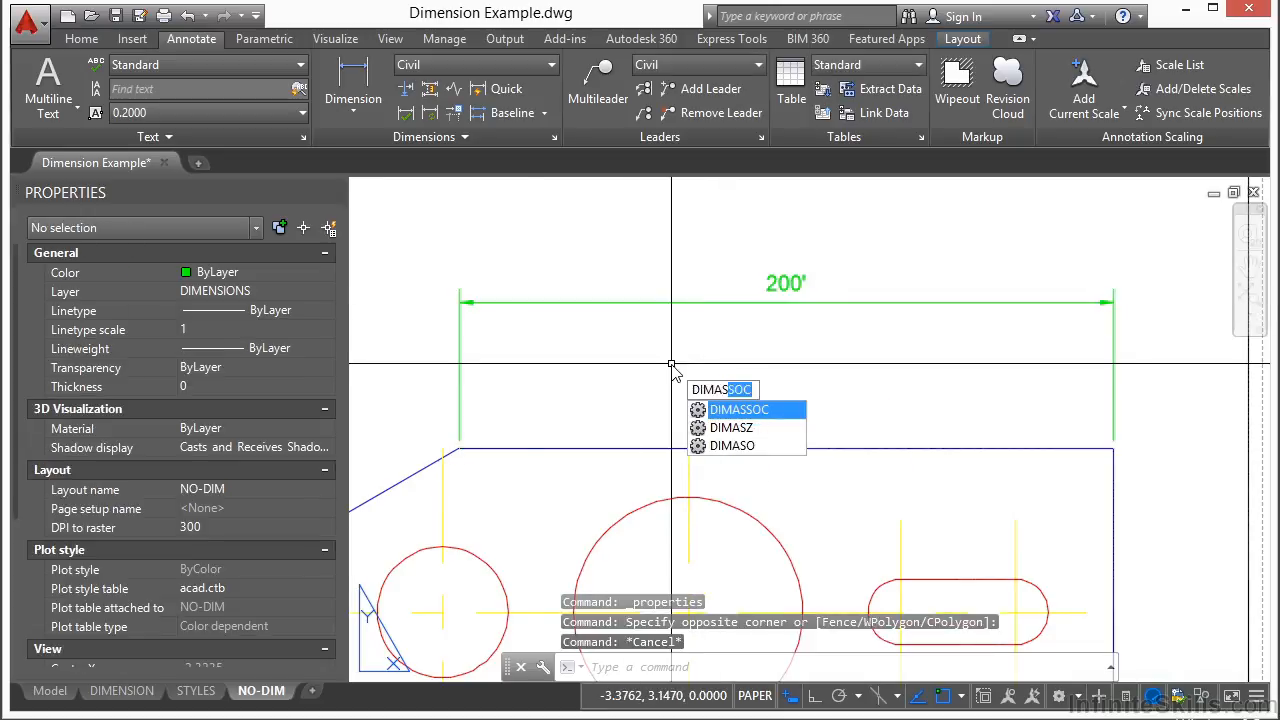
key("Return")
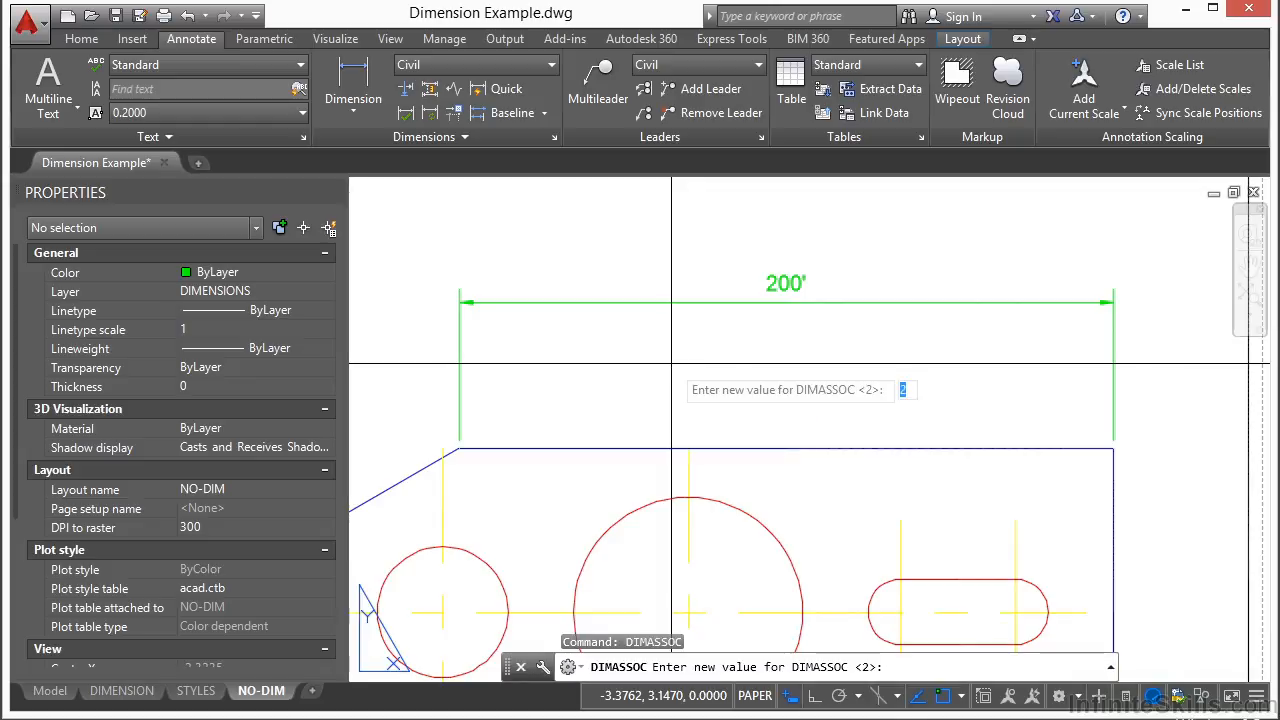
type("0")
key("Return")
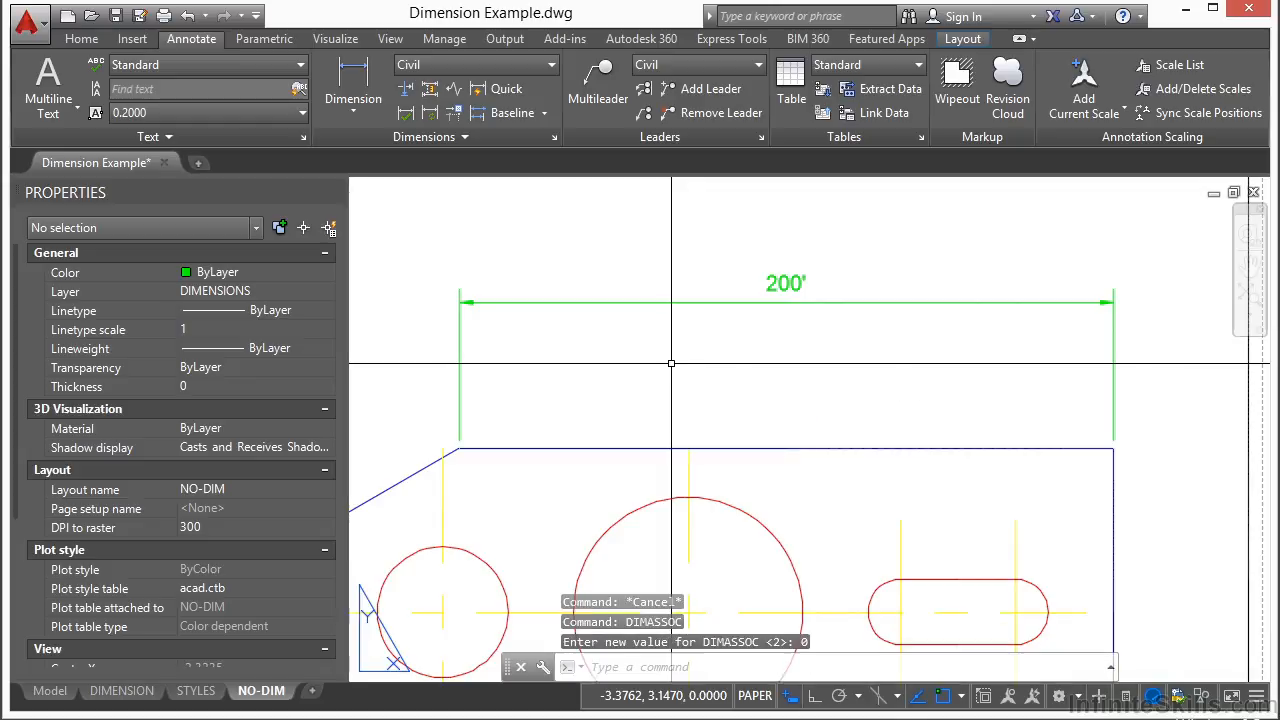
left_click(671, 301)
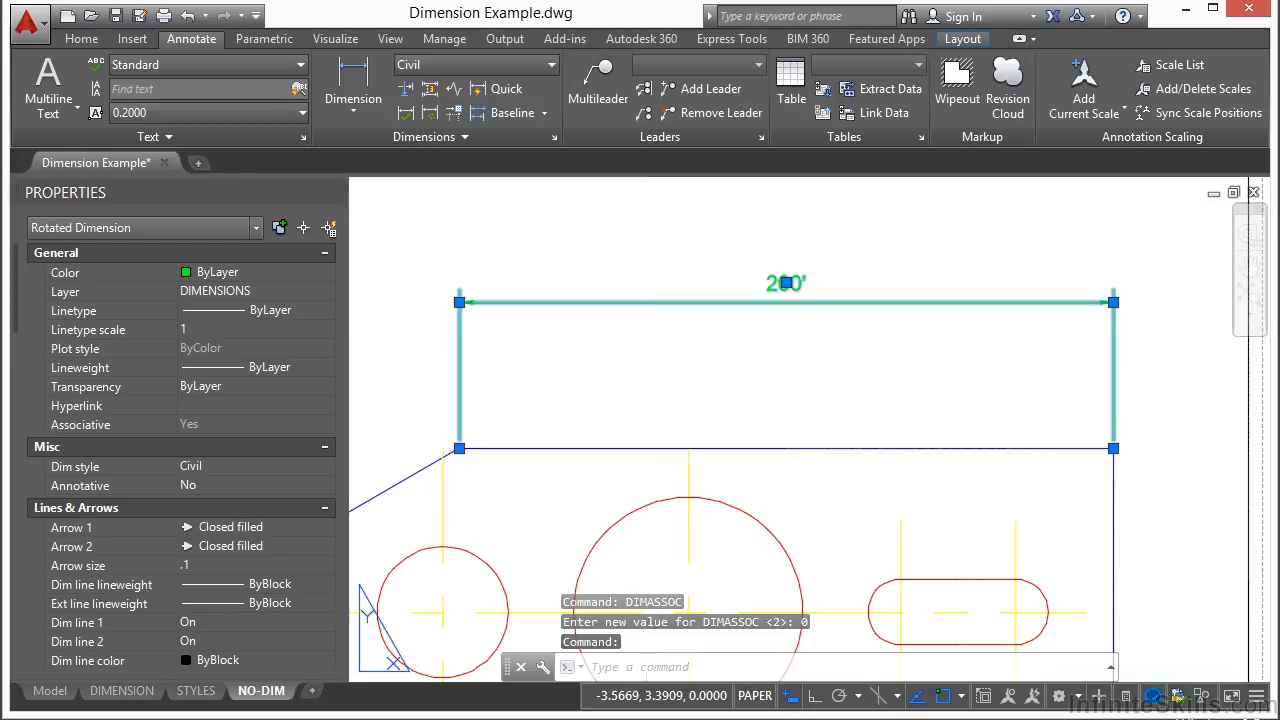
key("Escape")
Add a linear dimension from the part's upper-right corner to the large circle's centre, accepting the default dimension text
left_click(353, 85)
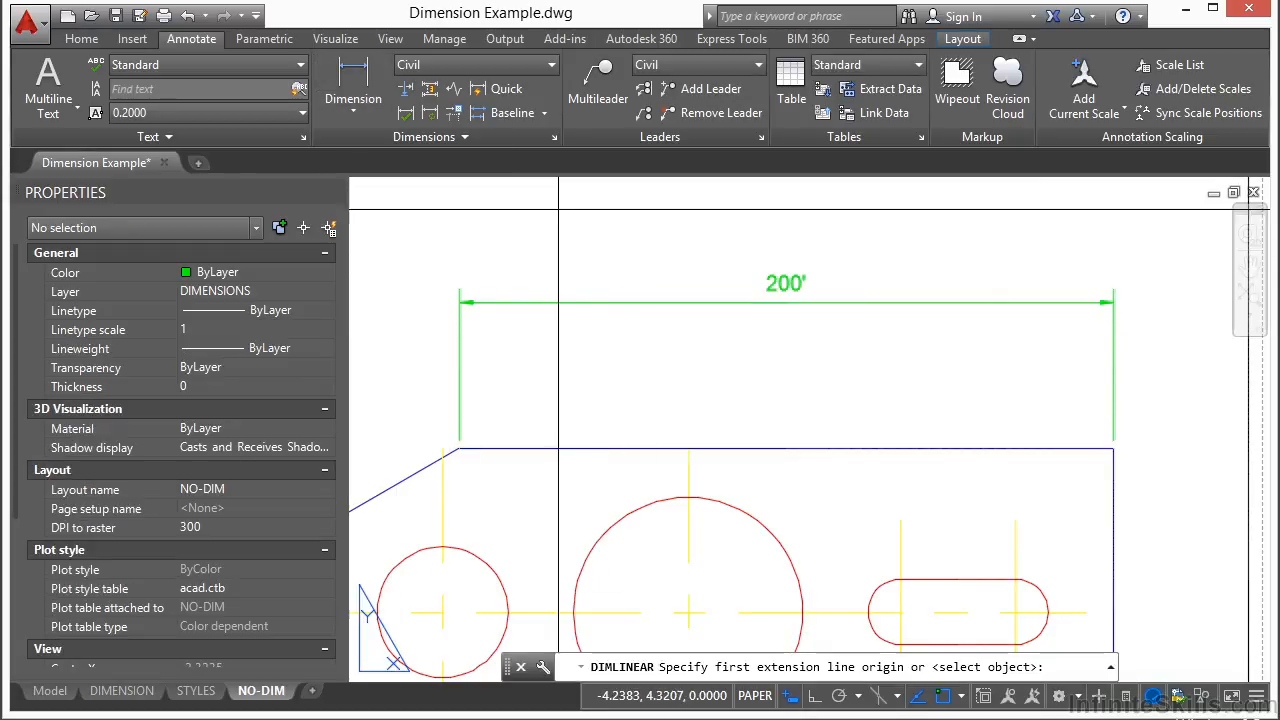
left_click(1113, 449)
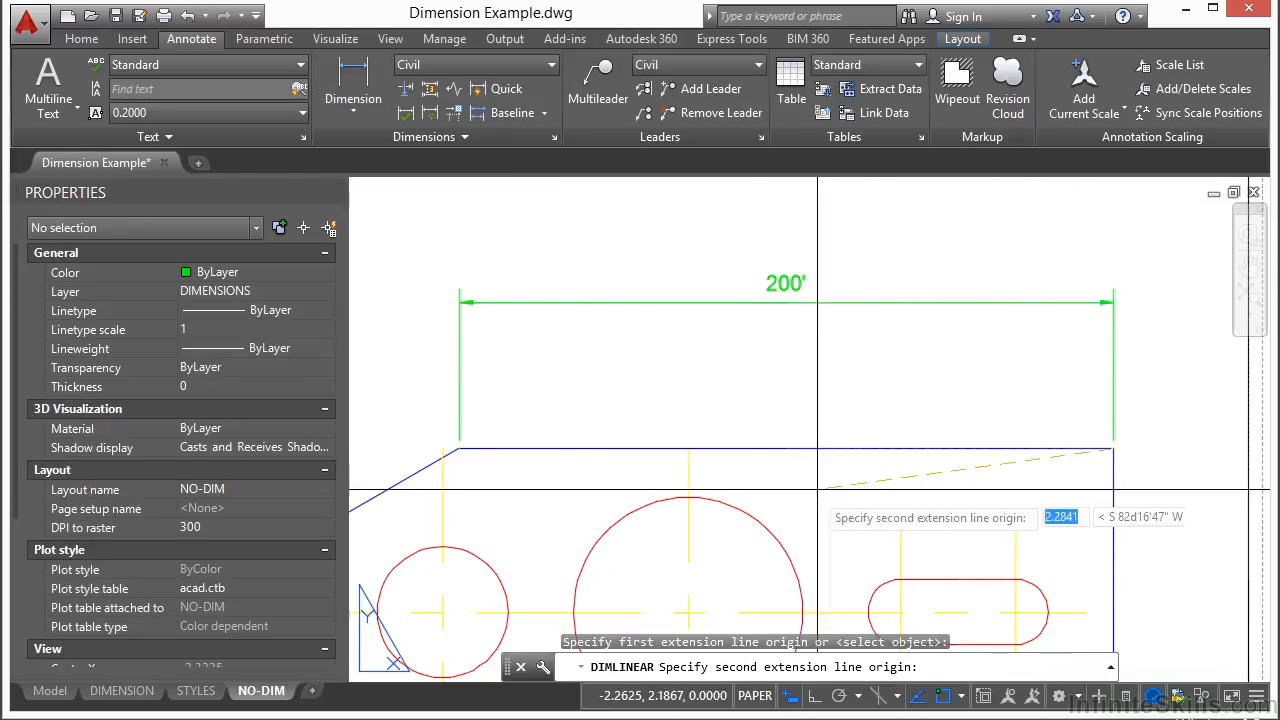
left_click(688, 612)
type("t")
key("Return")
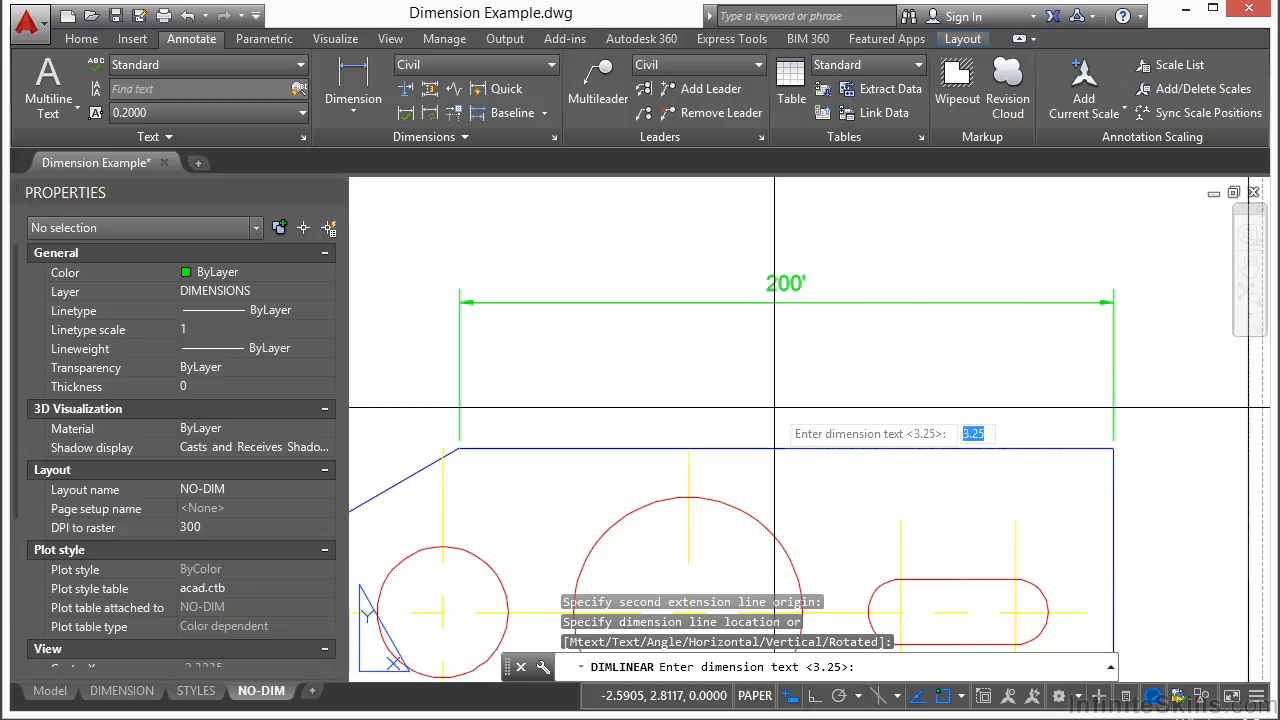
key("Return")
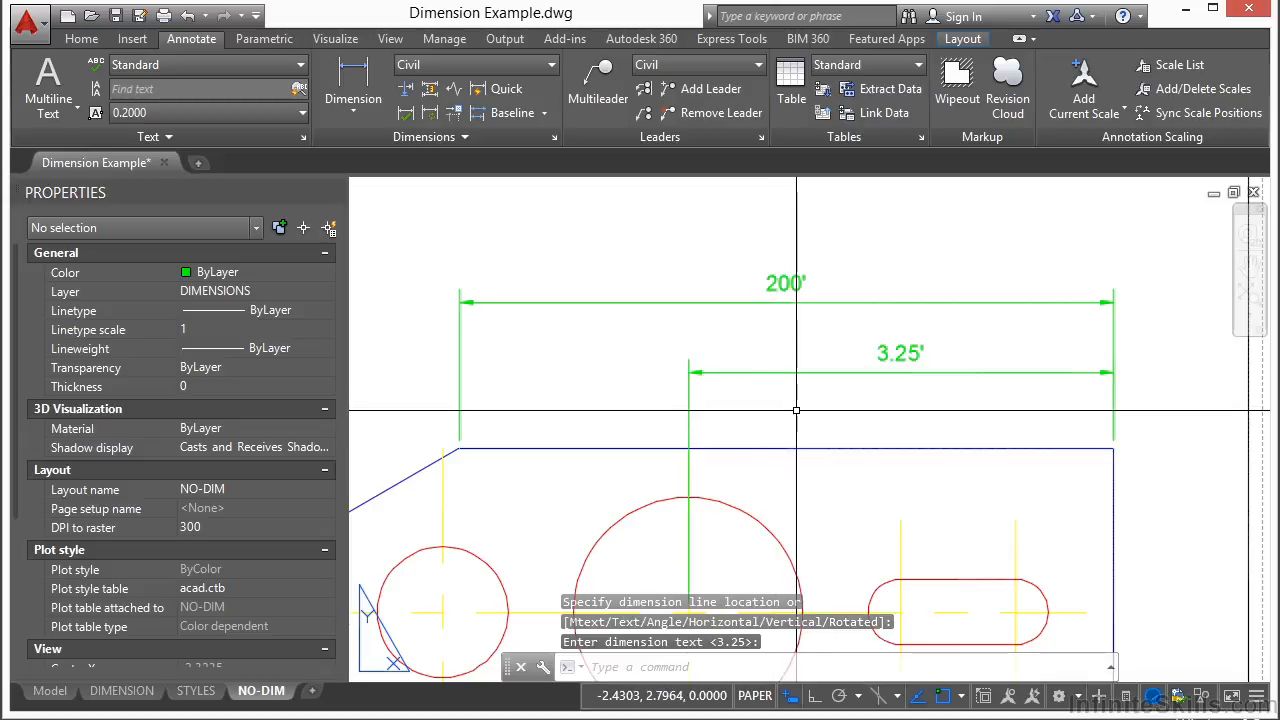
Examine the new dimension's line, text and arrowhead individually to see what object type each one is
left_click(800, 373)
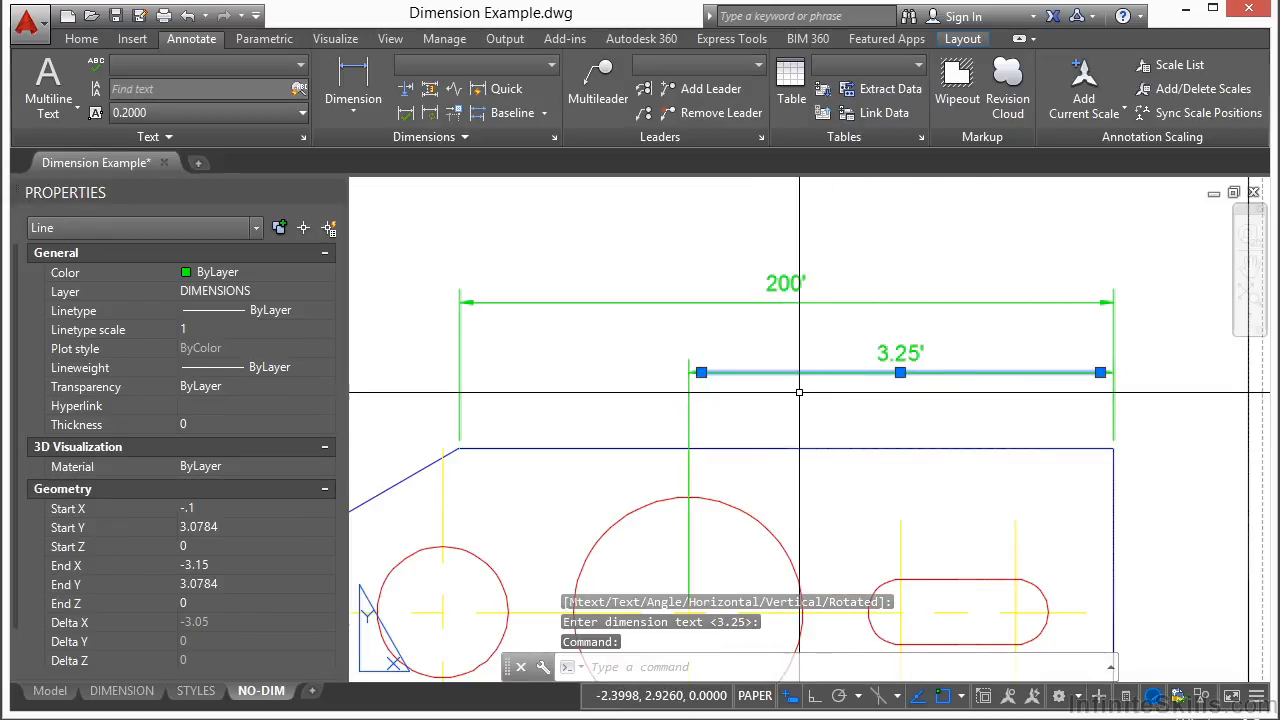
left_click(707, 403)
left_click(657, 431)
left_click(1134, 406)
key("Escape")
key("Escape")
scroll(747, 402, "up", 2)
left_click(993, 323)
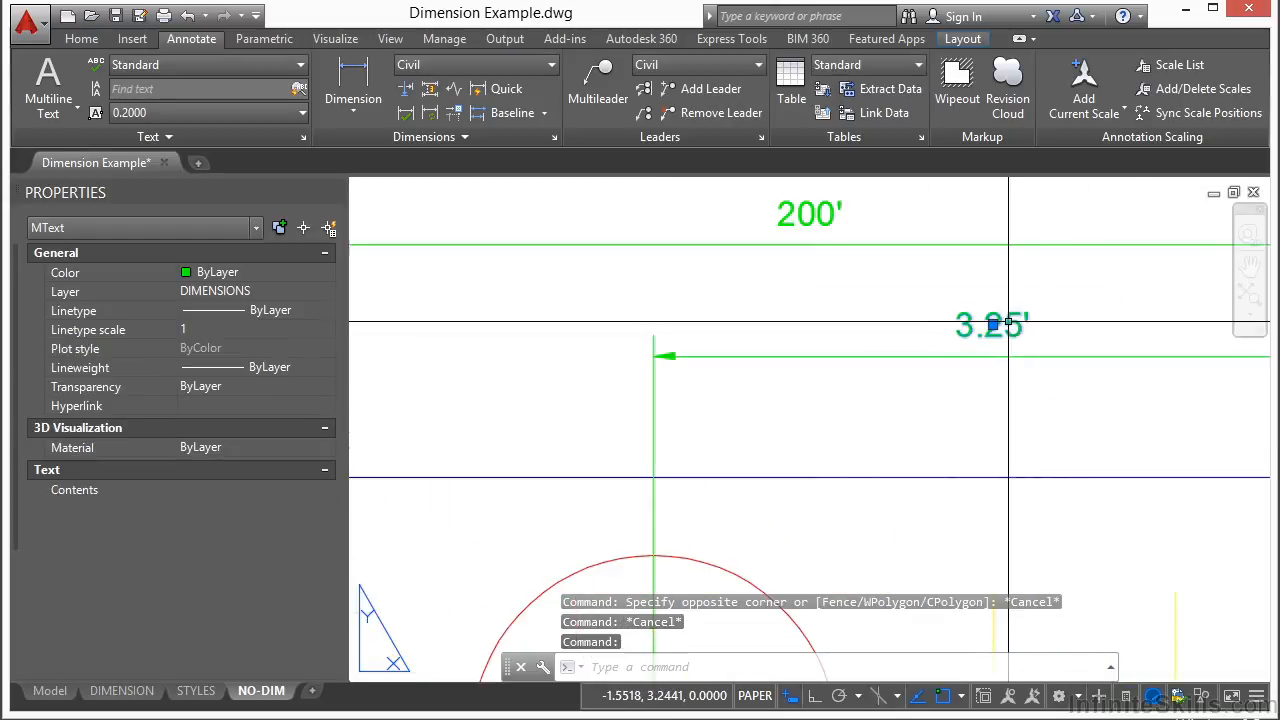
key("Escape")
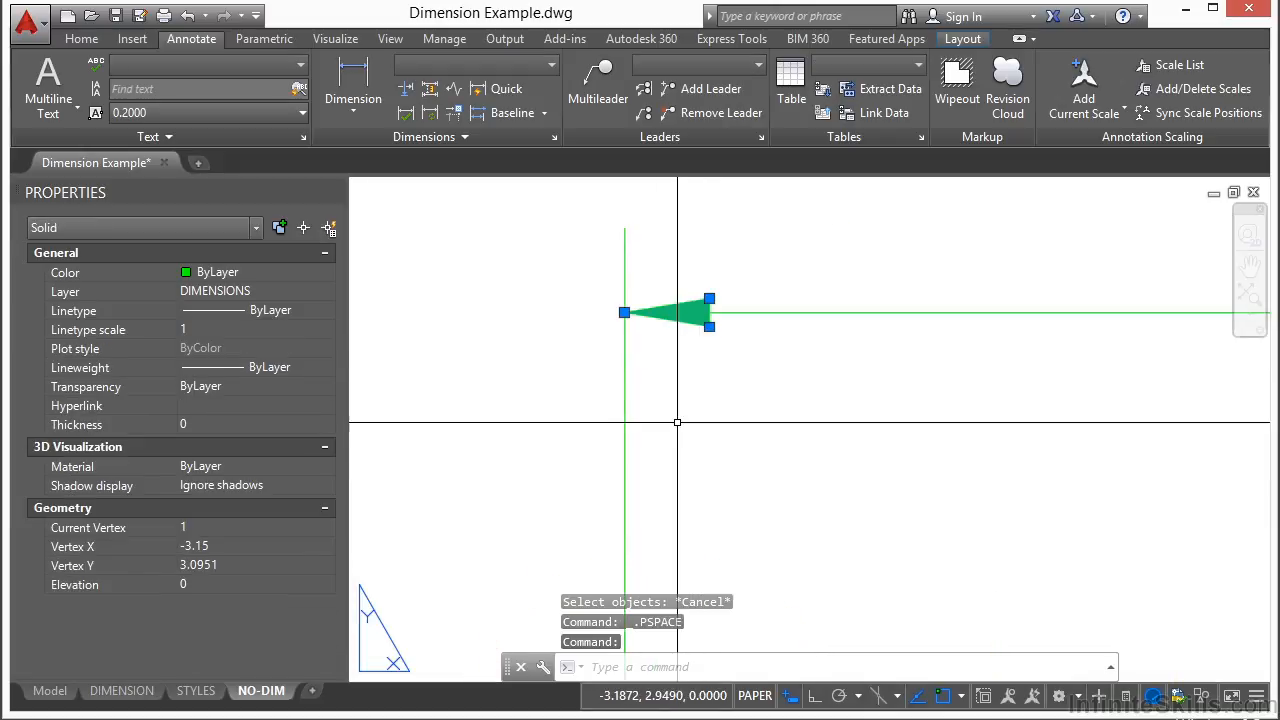
scroll(628, 381, "down", 4)
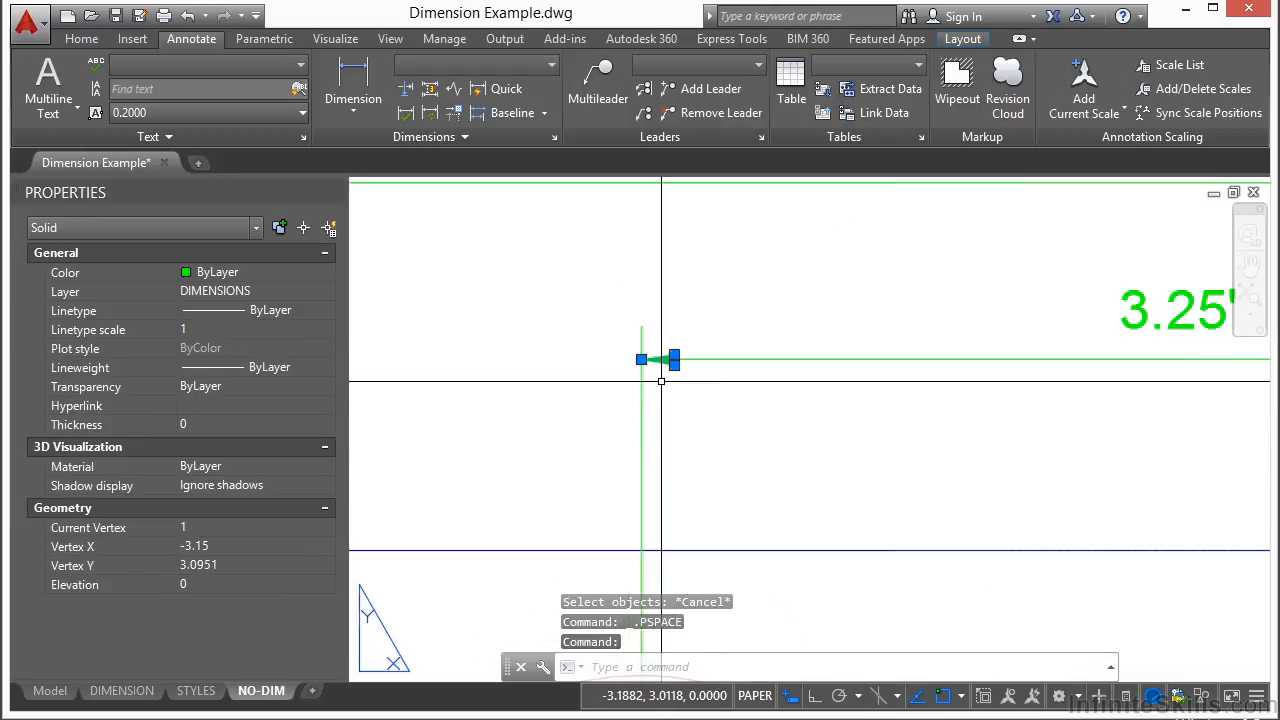
key("Escape")
key("Escape")
scroll(650, 330, "down", 3)
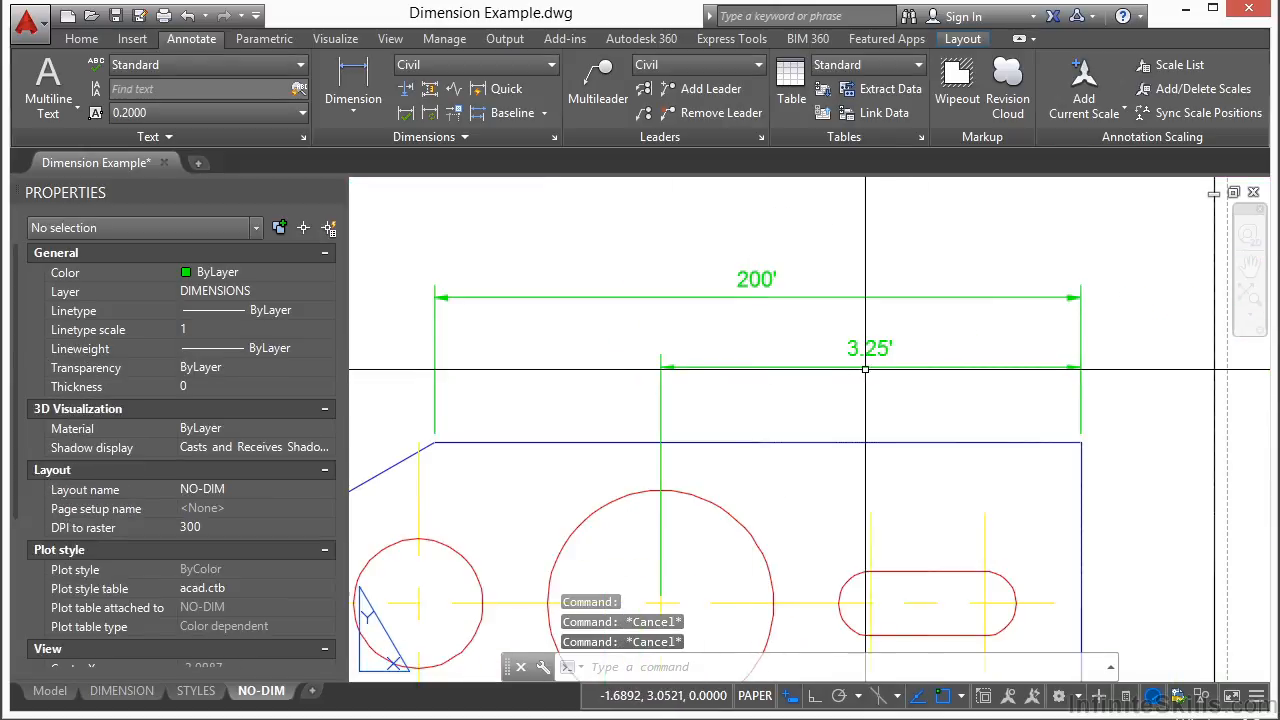
Move the upper edge's dimension line and text higher above the part, and make paper space active
left_click(925, 297)
left_click(757, 279)
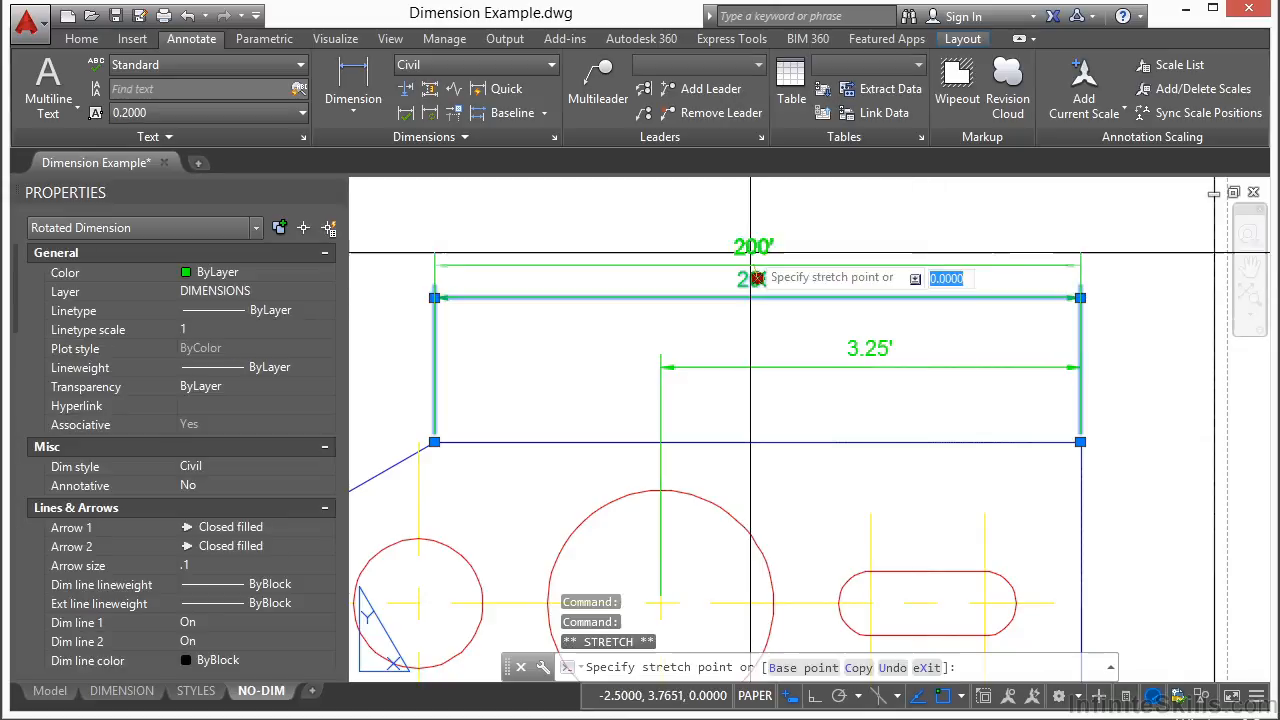
double_click(748, 229)
key("Escape")
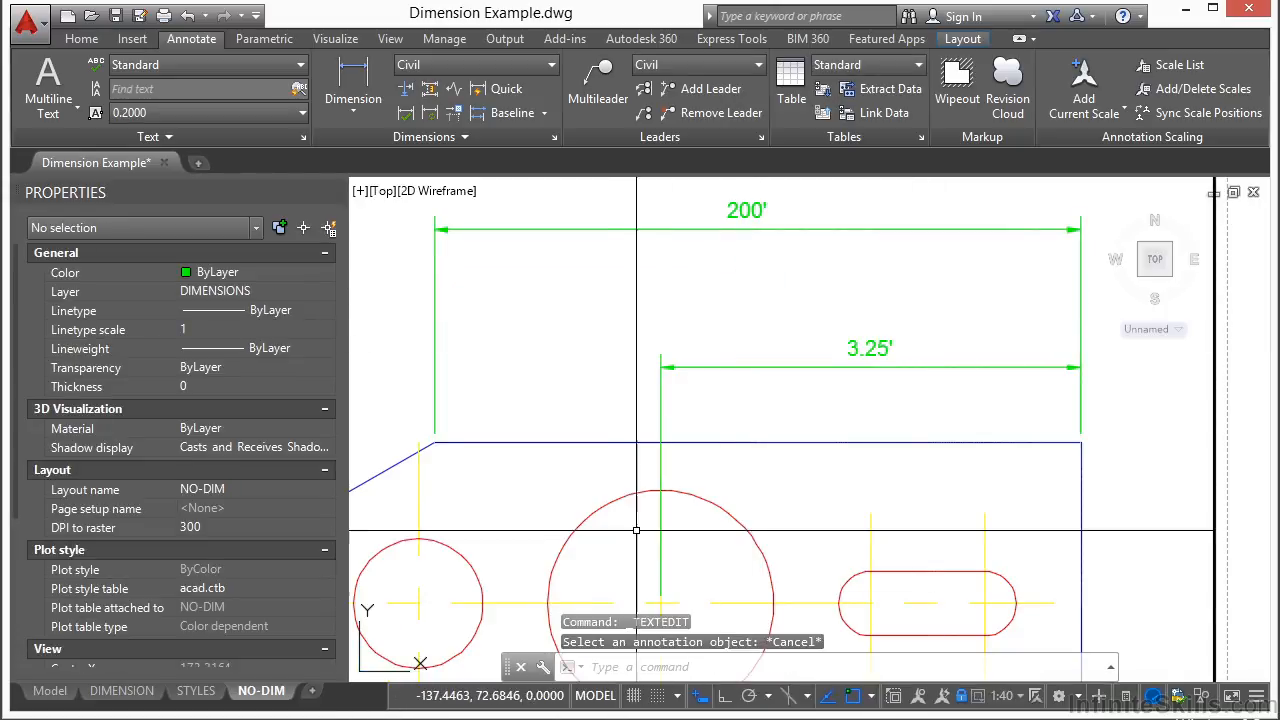
left_click(598, 695)
Erase all the separate pieces of the 3.25' dimension, including its text, arrowheads, dimension line and extension lines
type("e")
key("Return")
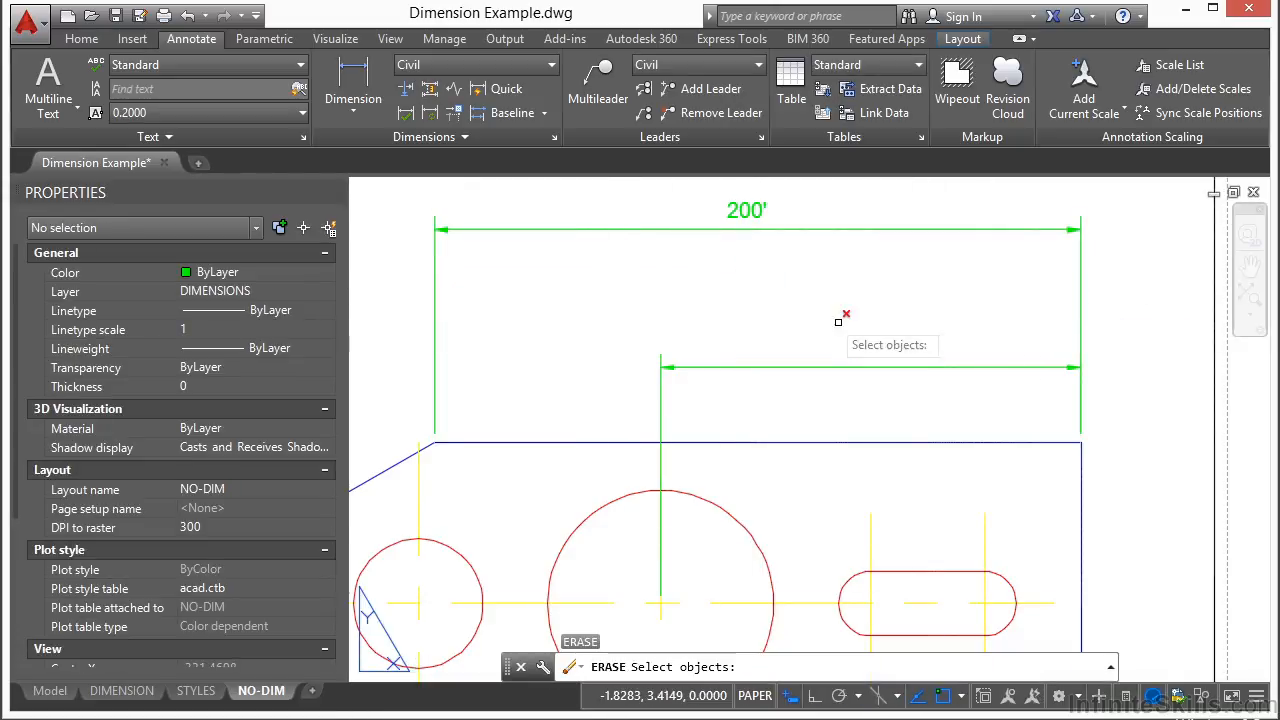
left_click(586, 306)
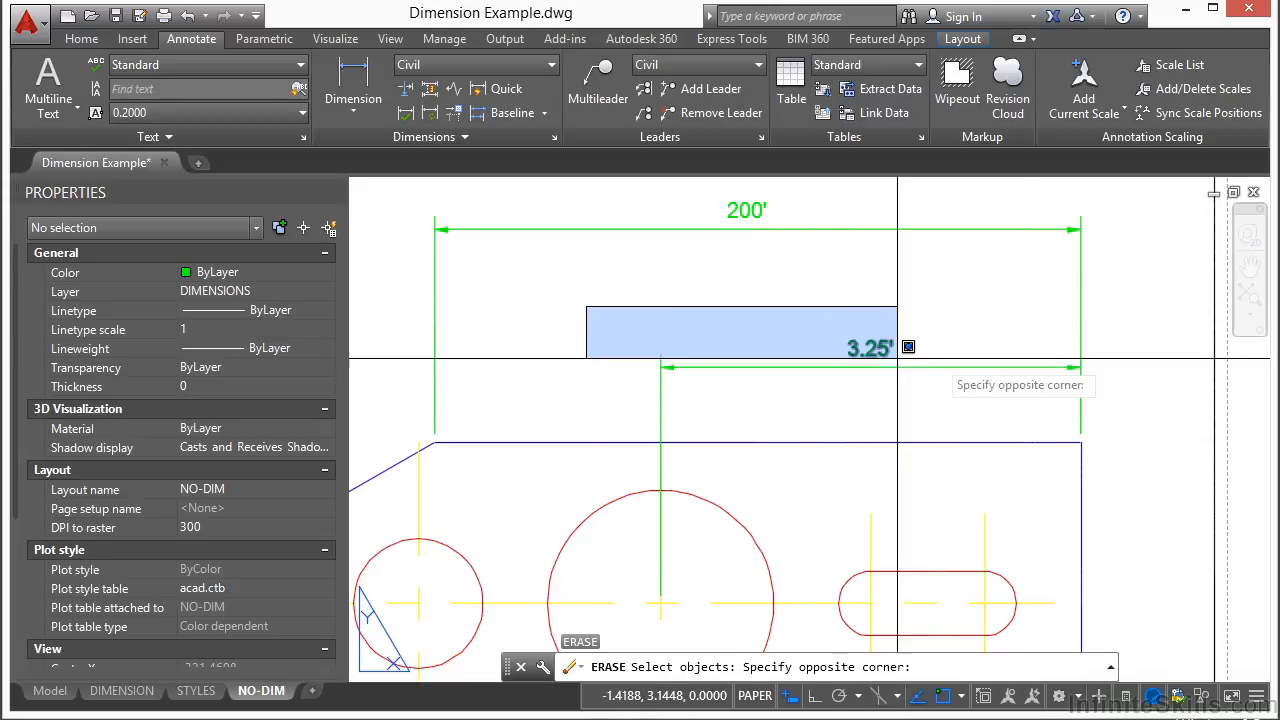
left_click(1108, 430)
left_click(697, 346)
left_click(646, 389)
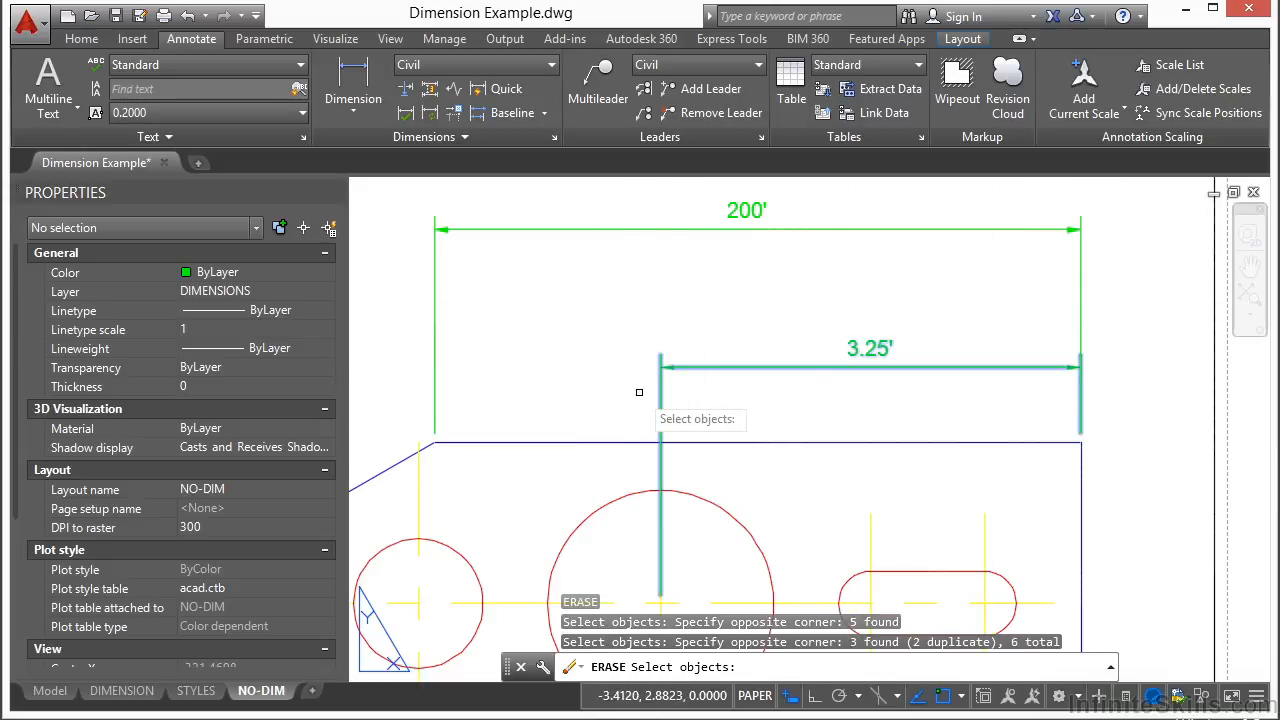
key("Return")
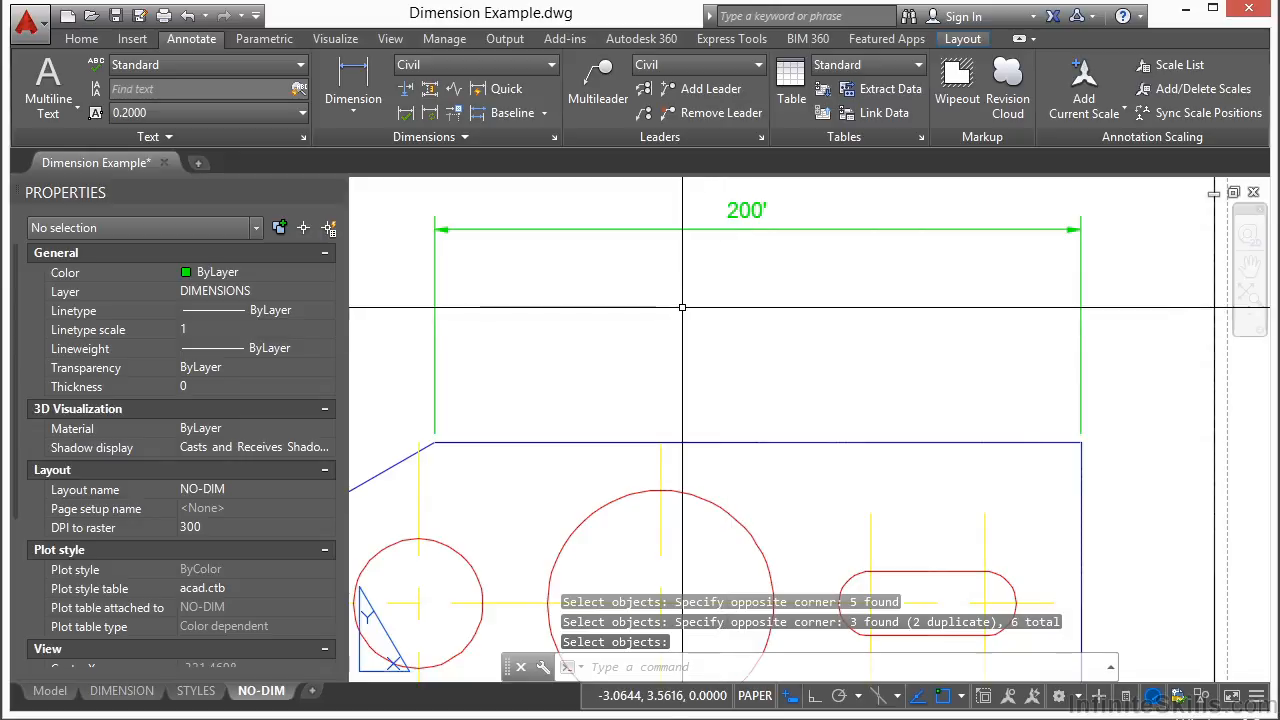
Explode the 200' dimension above the part into separate objects
middle_click_drag(693, 322, 686, 357)
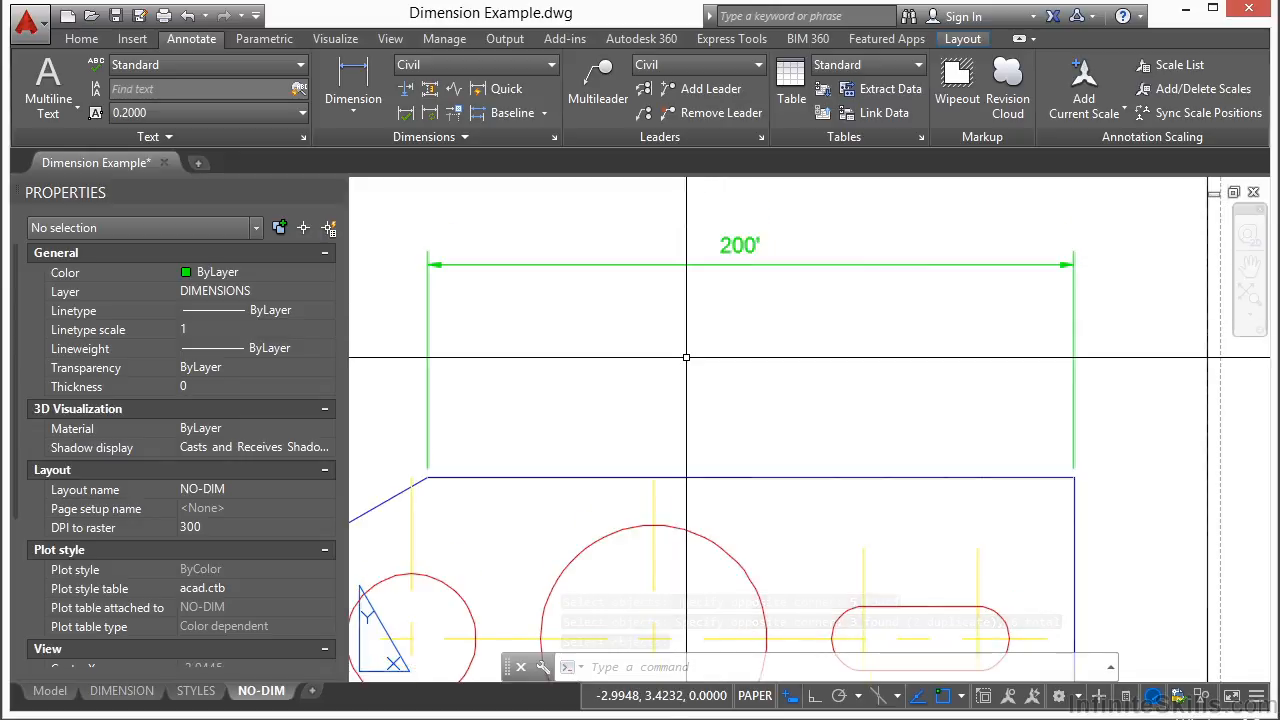
type("x")
key("Return")
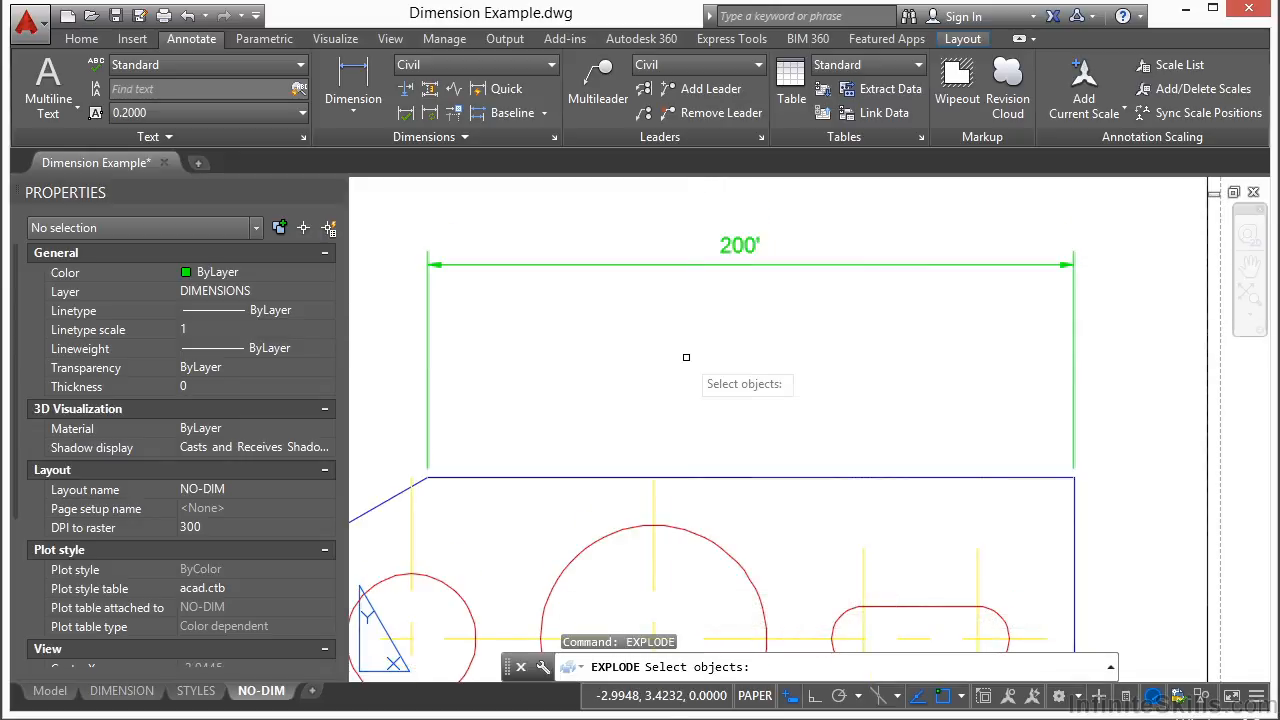
left_click(759, 257)
left_click(761, 261)
Examine the exploded 200' dimension's individual pieces, then review the whole part in paper space
left_click(741, 283)
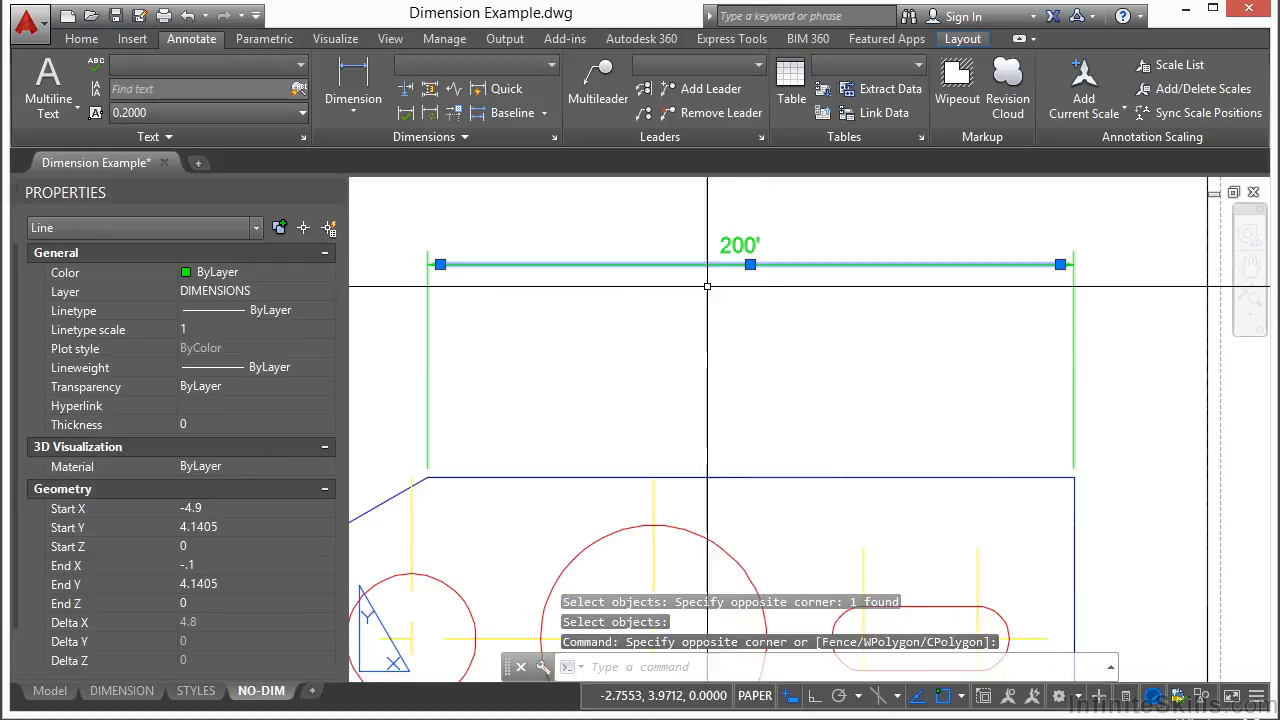
scroll(512, 303, "up", 4)
key("Escape")
middle_click_drag(420, 222, 770, 403)
double_click(686, 352)
key("Escape")
key("Escape")
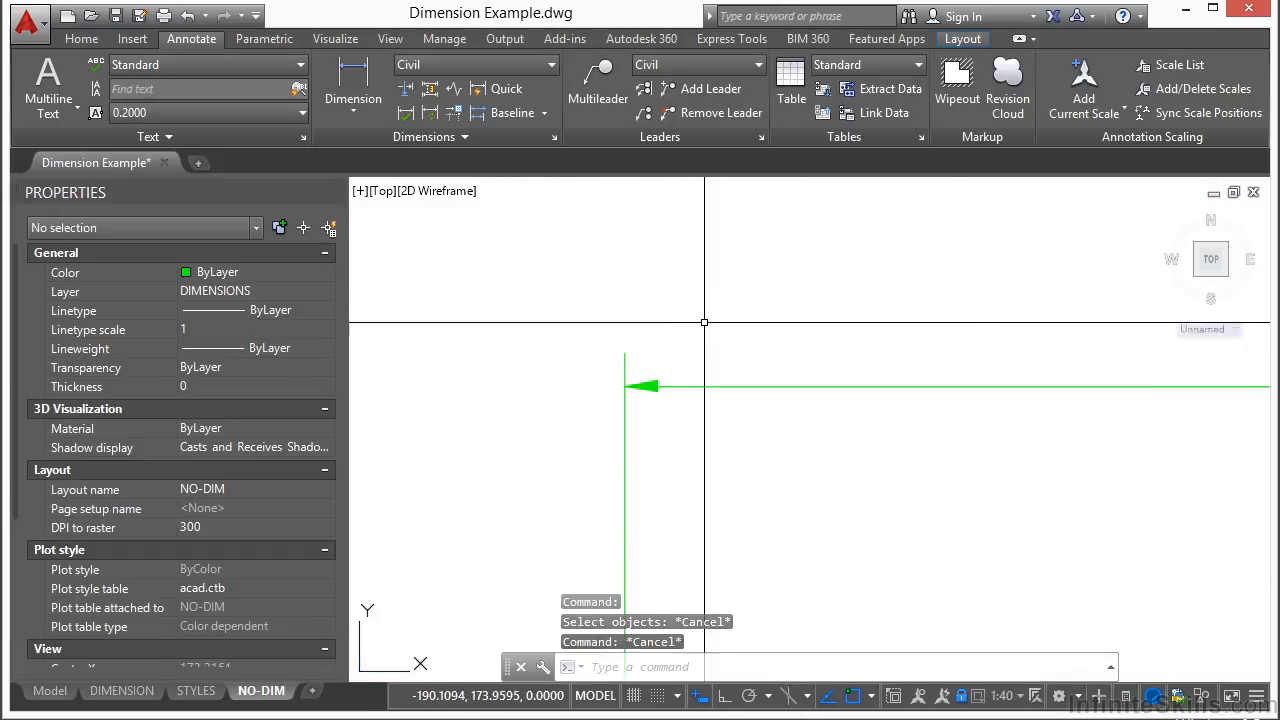
double_click(716, 356)
scroll(716, 356, "down", 5)
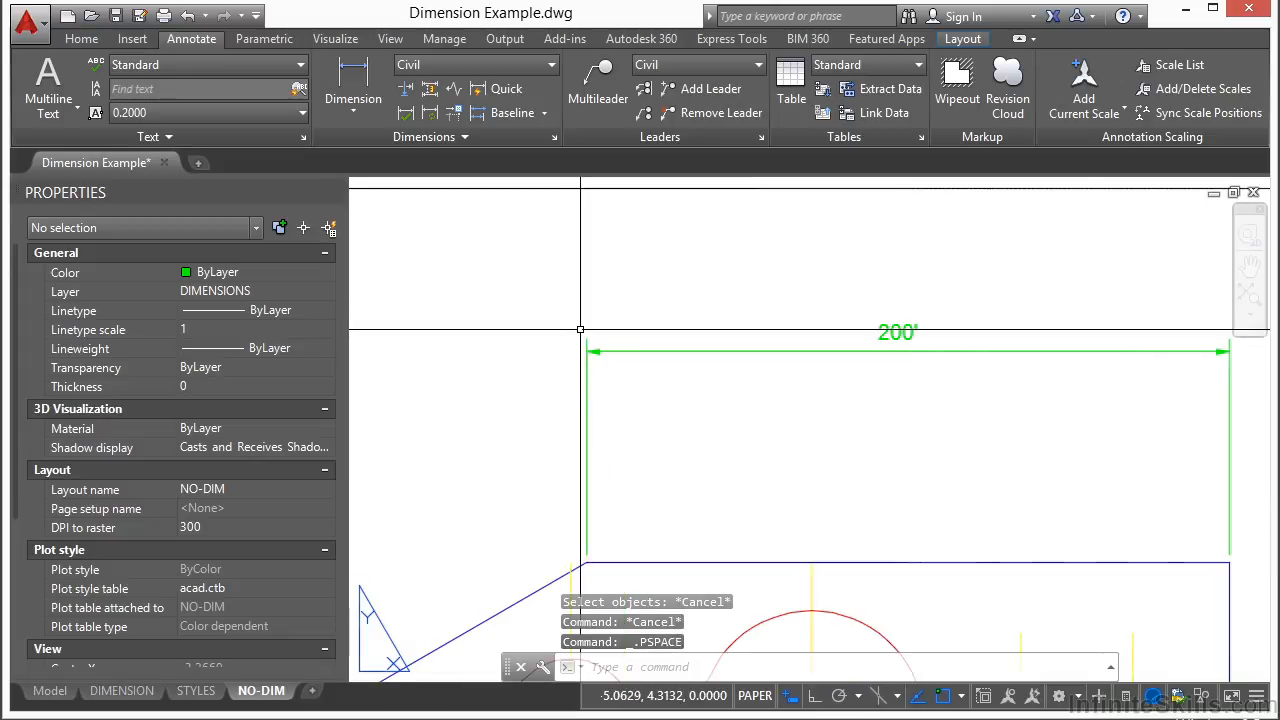
left_click(871, 183)
left_click(827, 195)
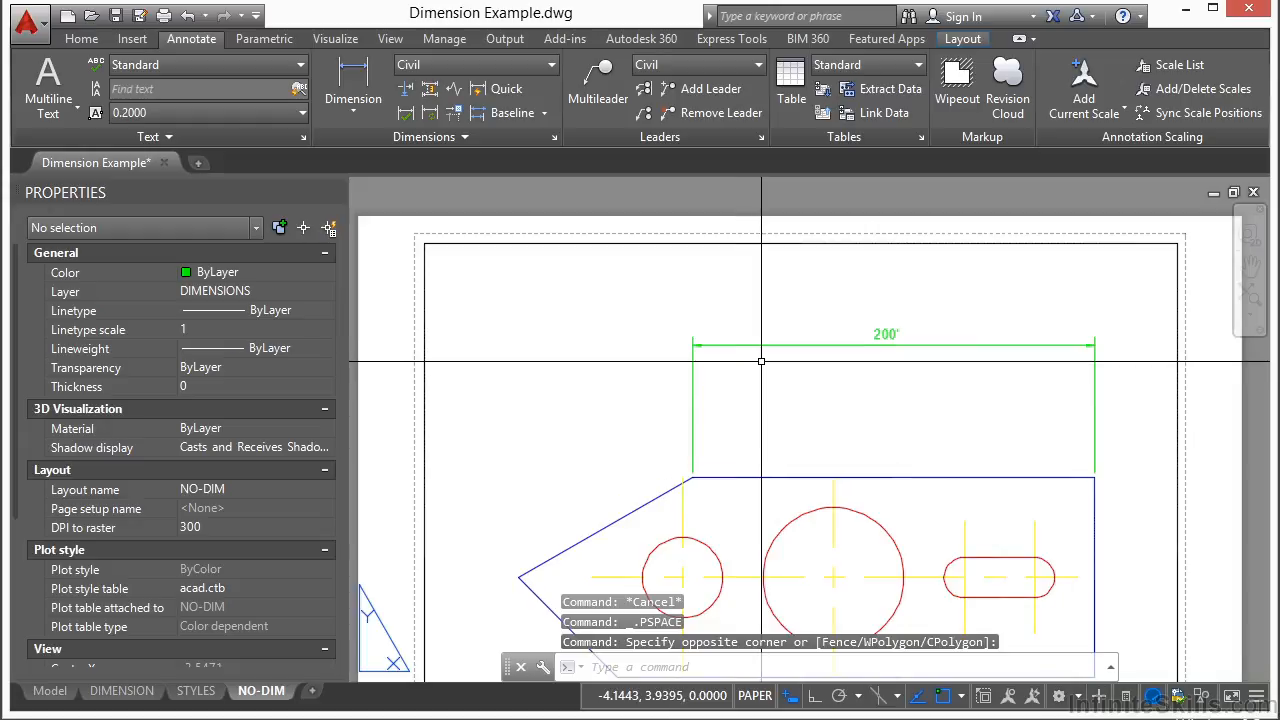
Set the DIMASSOC variable to 1 in paper space
type("dimassoc")
key("Return")
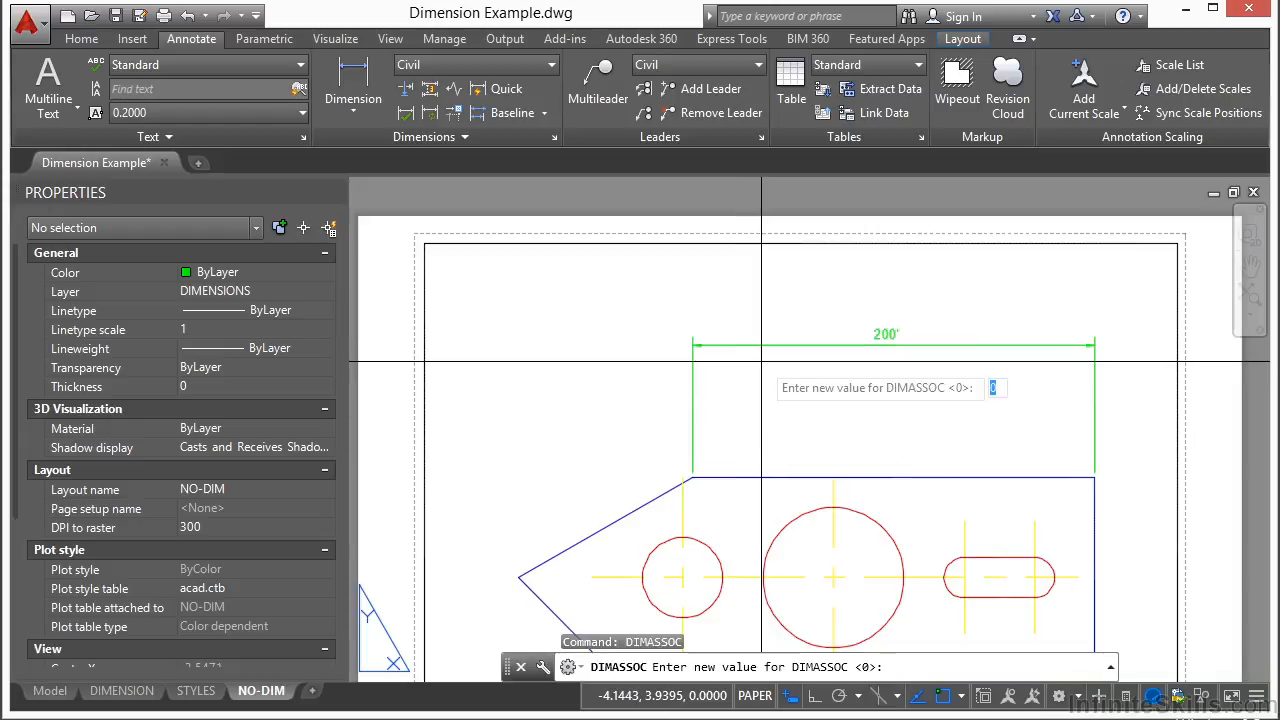
type("1")
key("Return")
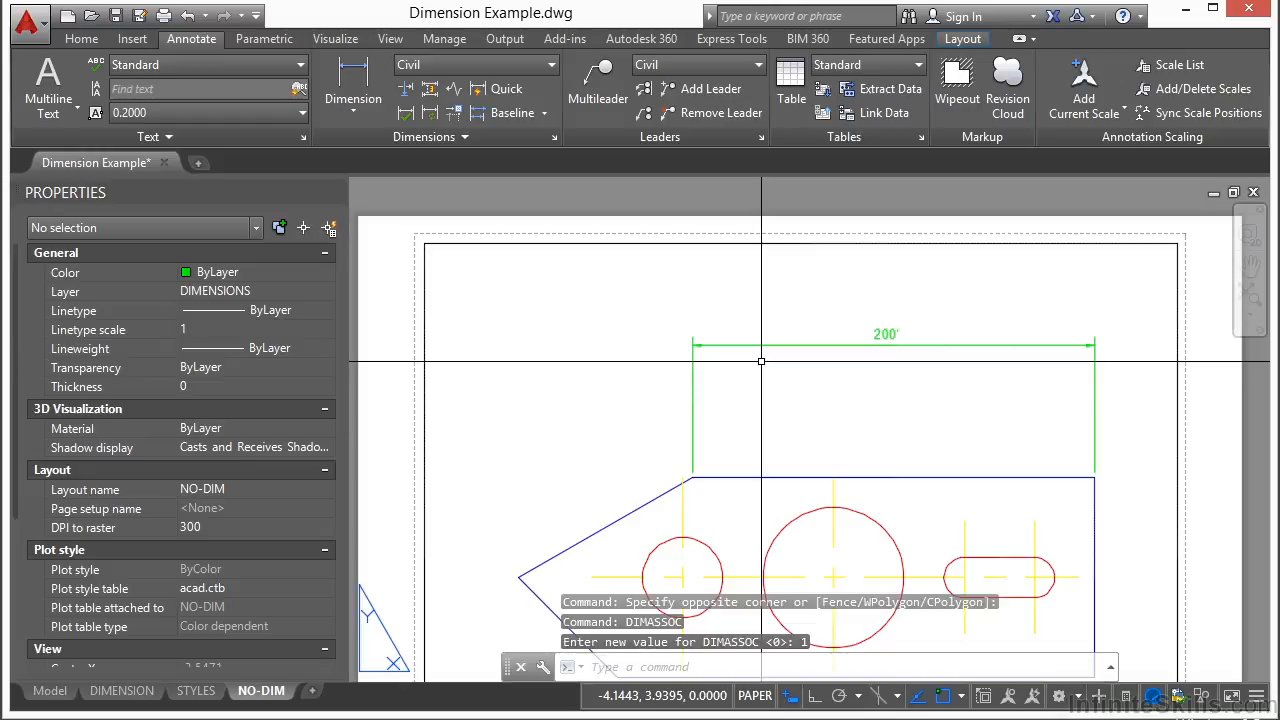
Add a horizontal linear dimension from the part's upper right corner to the slot's left arc centre, placed between the part and the 200' dimension
left_click(353, 82)
left_click(1094, 477)
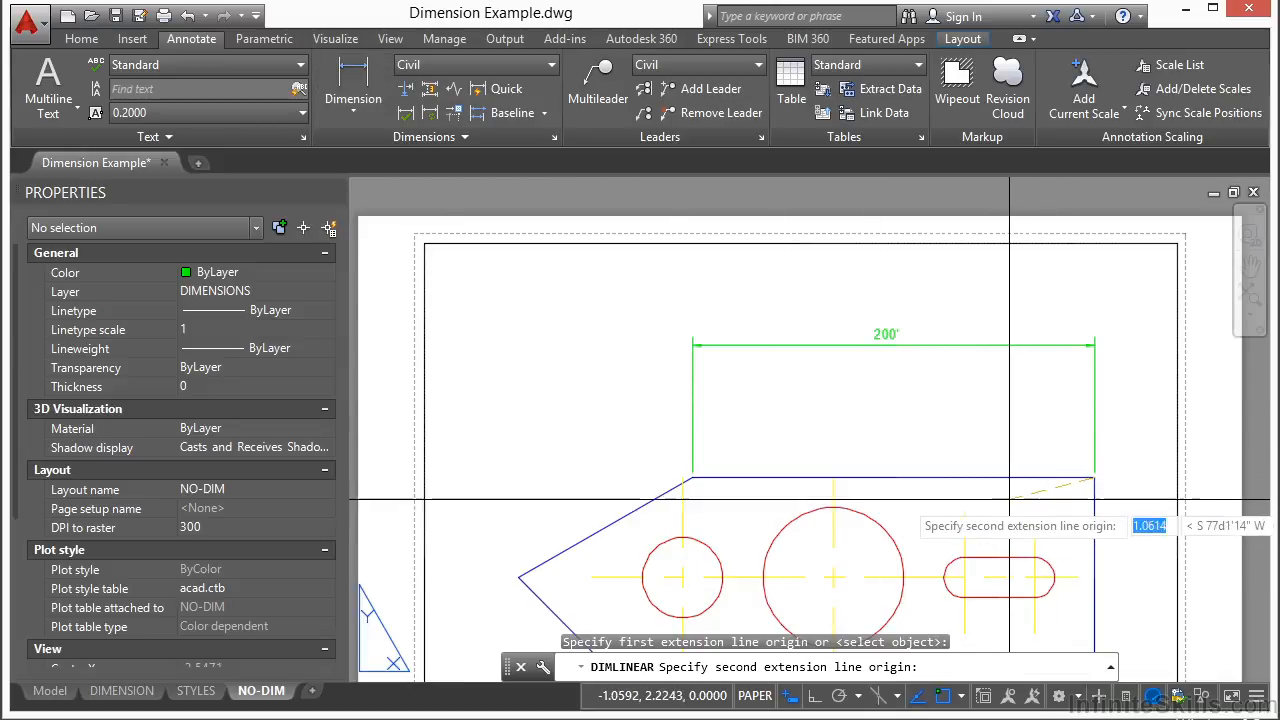
left_click(963, 577)
left_click(990, 413)
scroll(1042, 400, "up", 4)
Compare the new slot dimension with the exploded 200' dimension by selecting across pieces of each, and clear the selection
left_click(1074, 437)
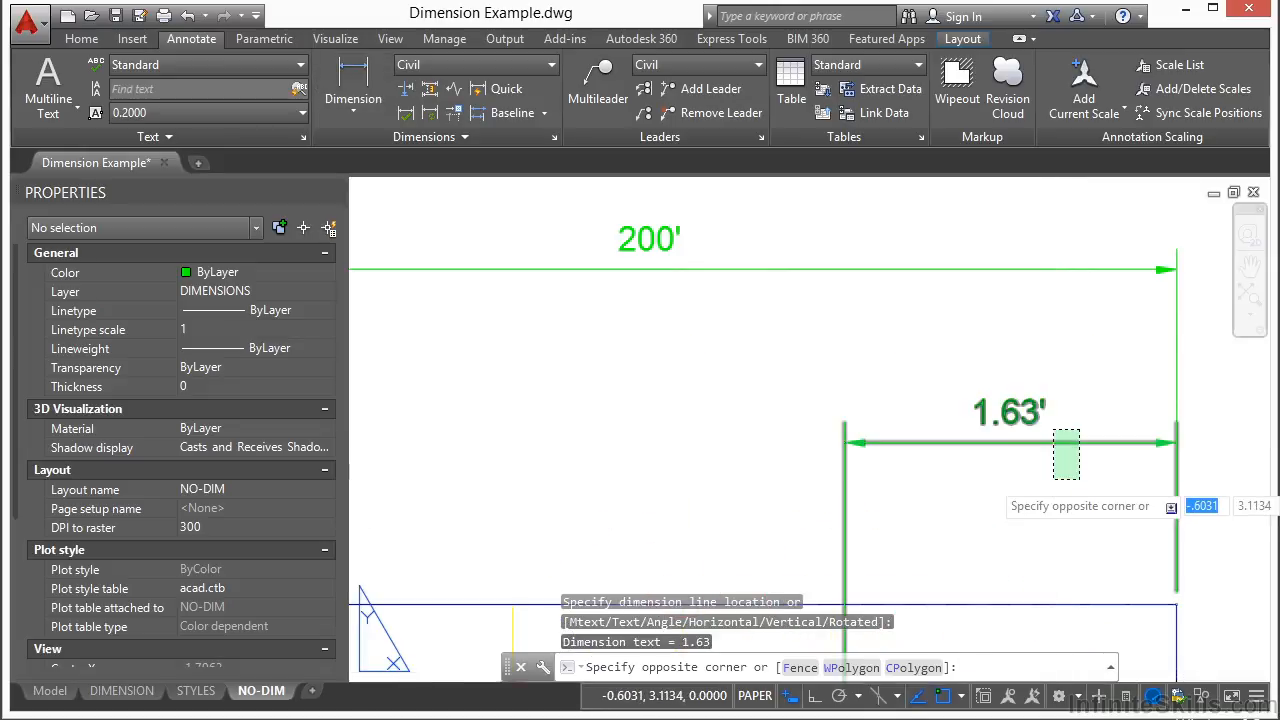
left_click(1052, 470)
left_click(792, 282)
left_click(697, 241)
scroll(773, 309, "down", 3)
key("Escape")
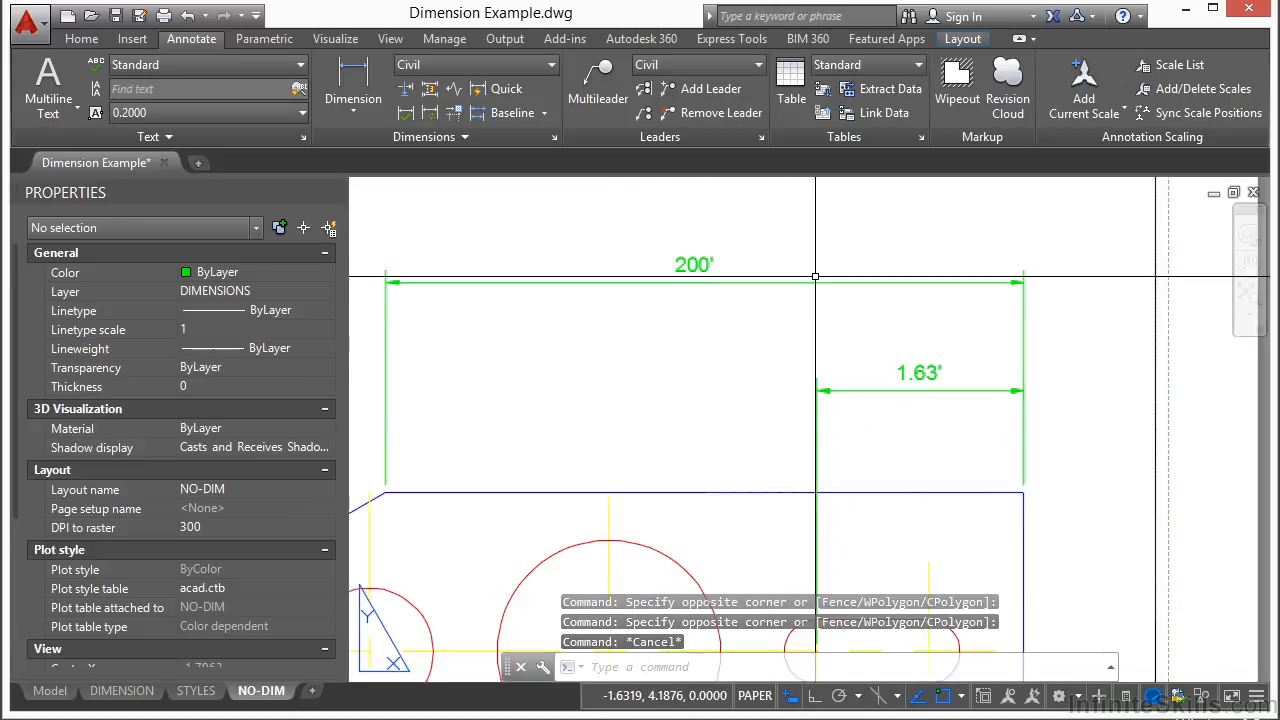
Erase all the separate pieces of the exploded 200' dimension above the part
type("e")
key("Return")
left_click(1052, 250)
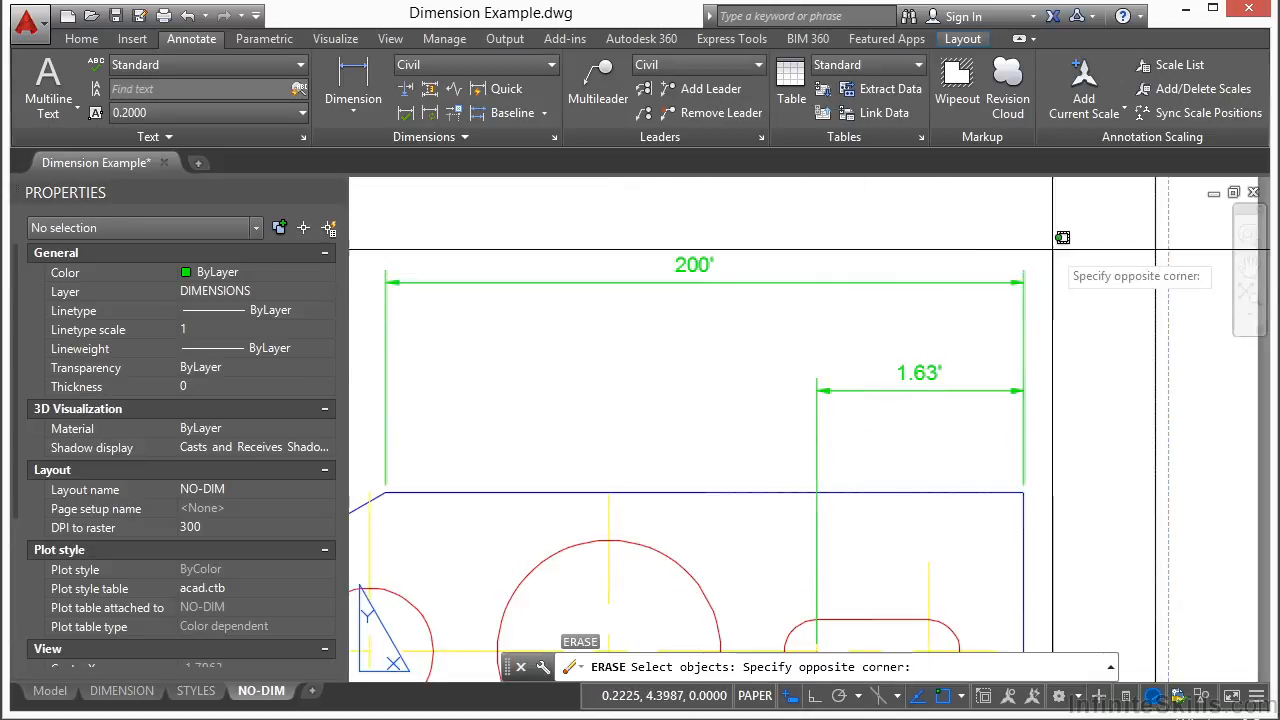
left_click(368, 285)
key("Return")
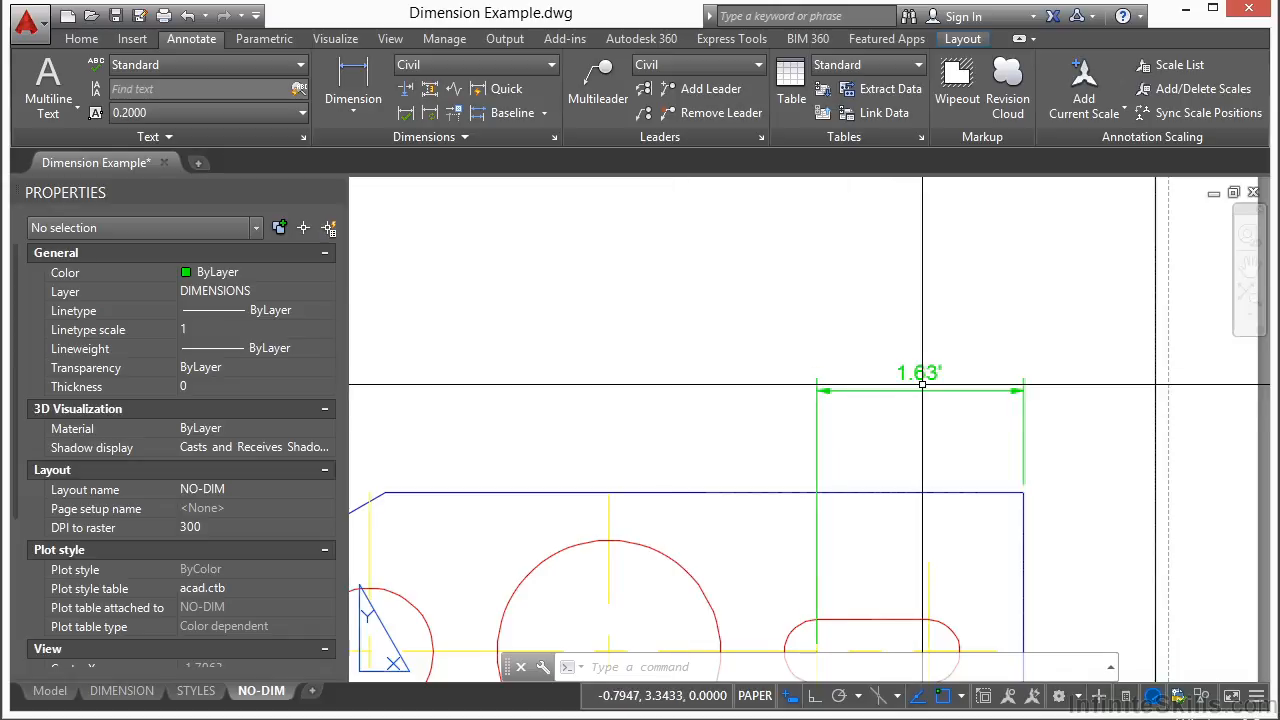
Set the DIMASSOC variable to 2 while paper space is active
scroll(936, 405, "down", 2)
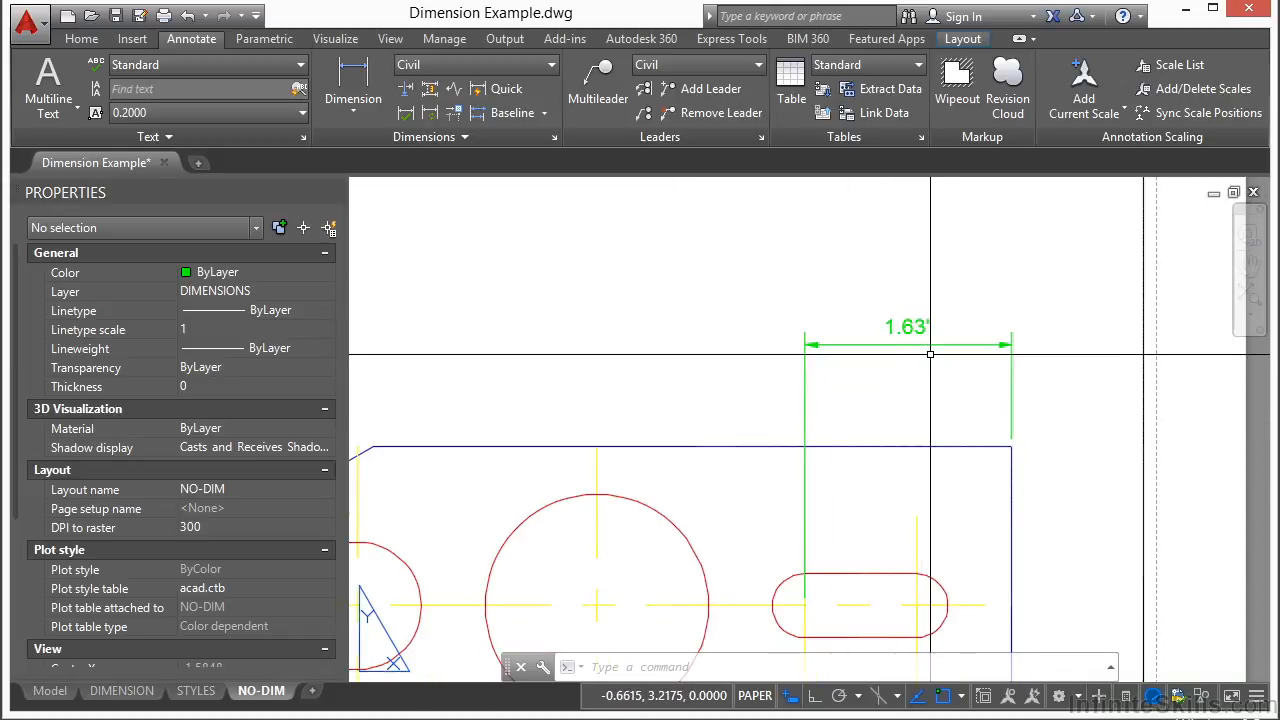
type("DIMASSOC")
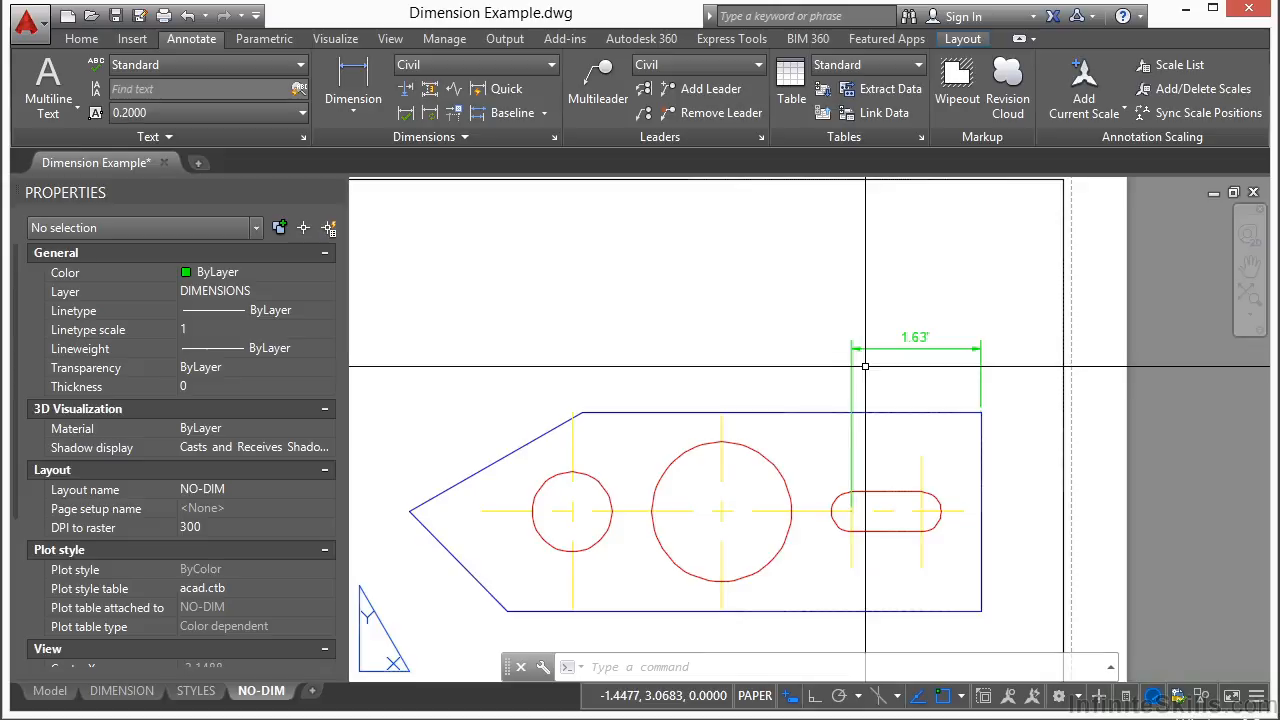
key("Return")
type("2")
key("Return")
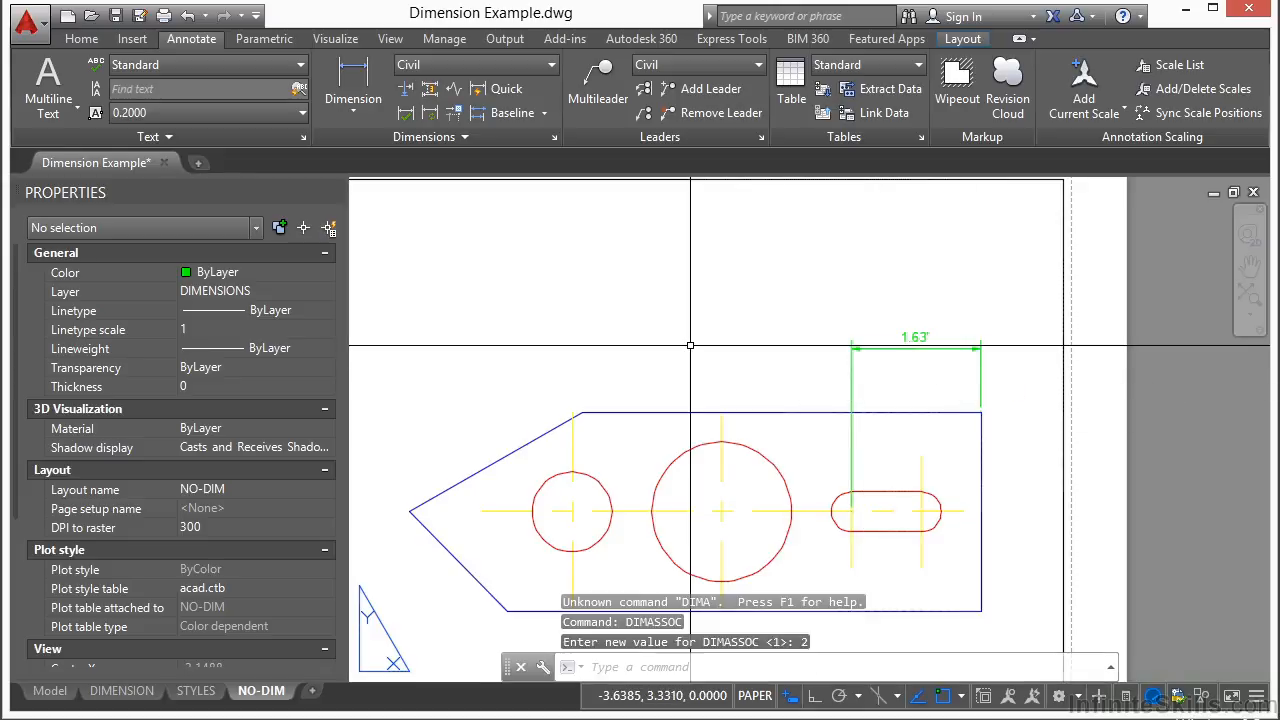
Add a horizontal linear dimension from the part's right edge to the slot's left arc centre, placed above the 1.63' dimension
left_click(362, 73)
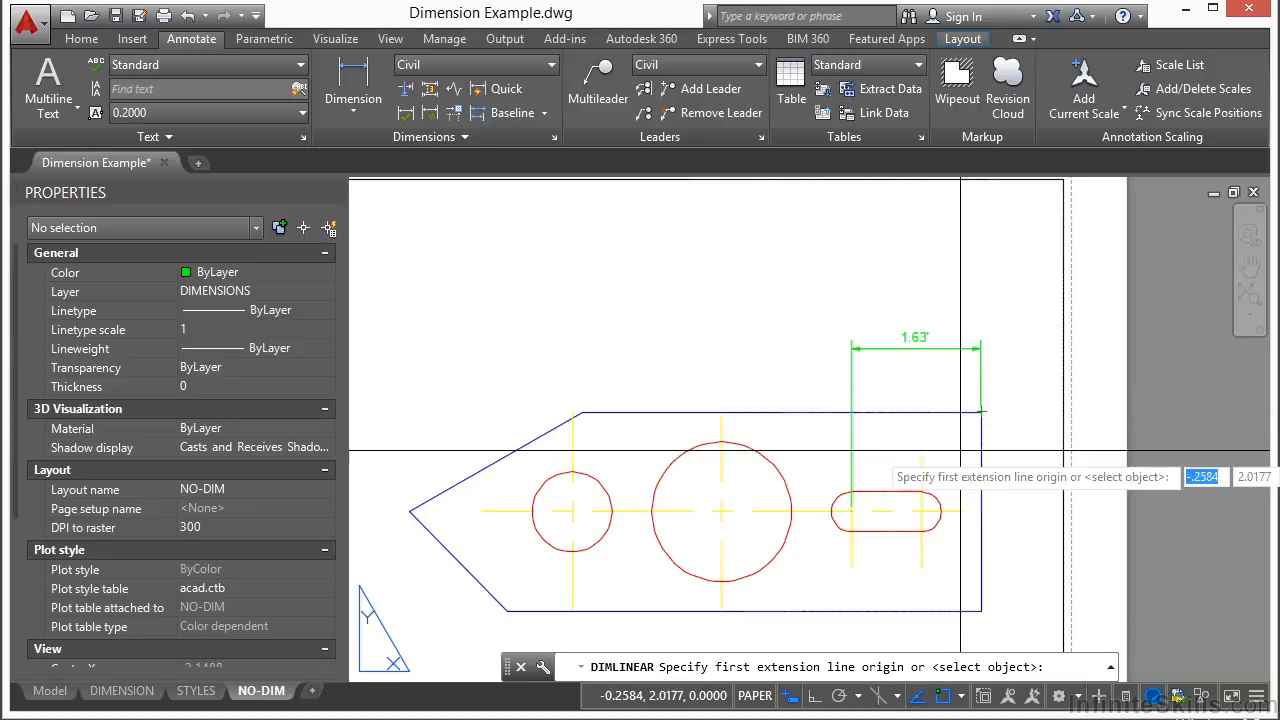
left_click(981, 434)
left_click(850, 512)
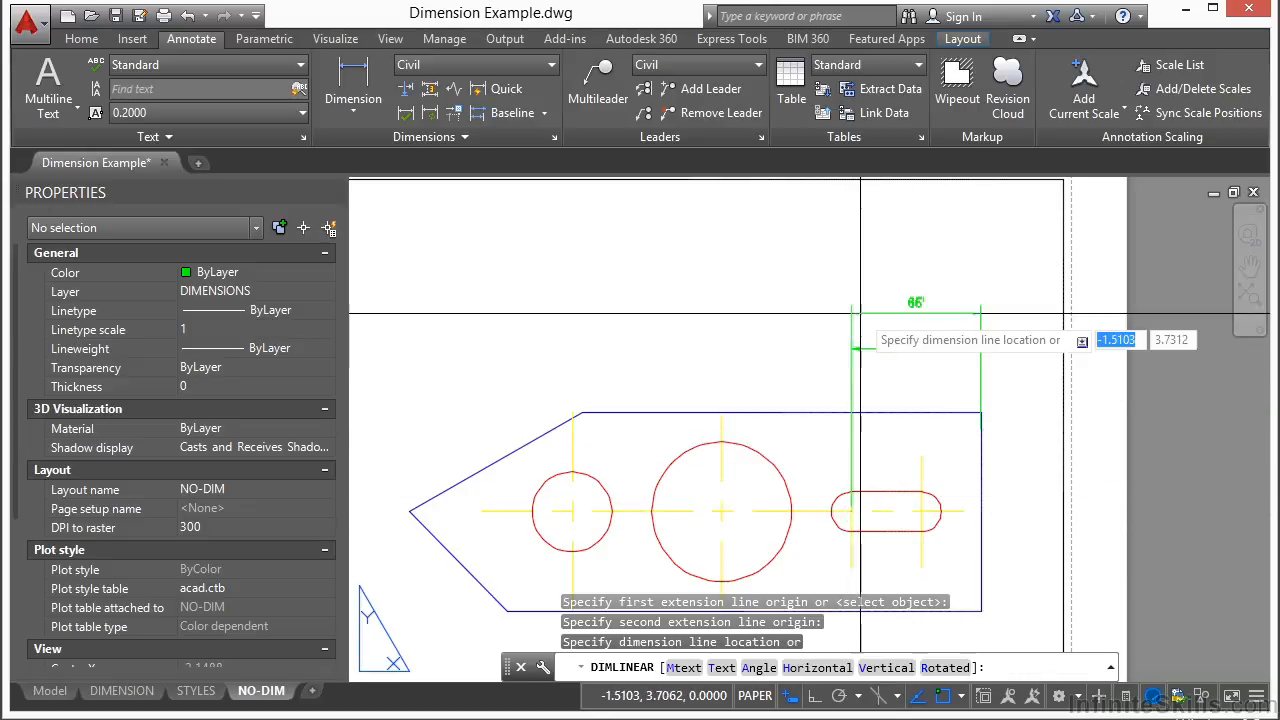
left_click(940, 308)
scroll(942, 320, "up", 4)
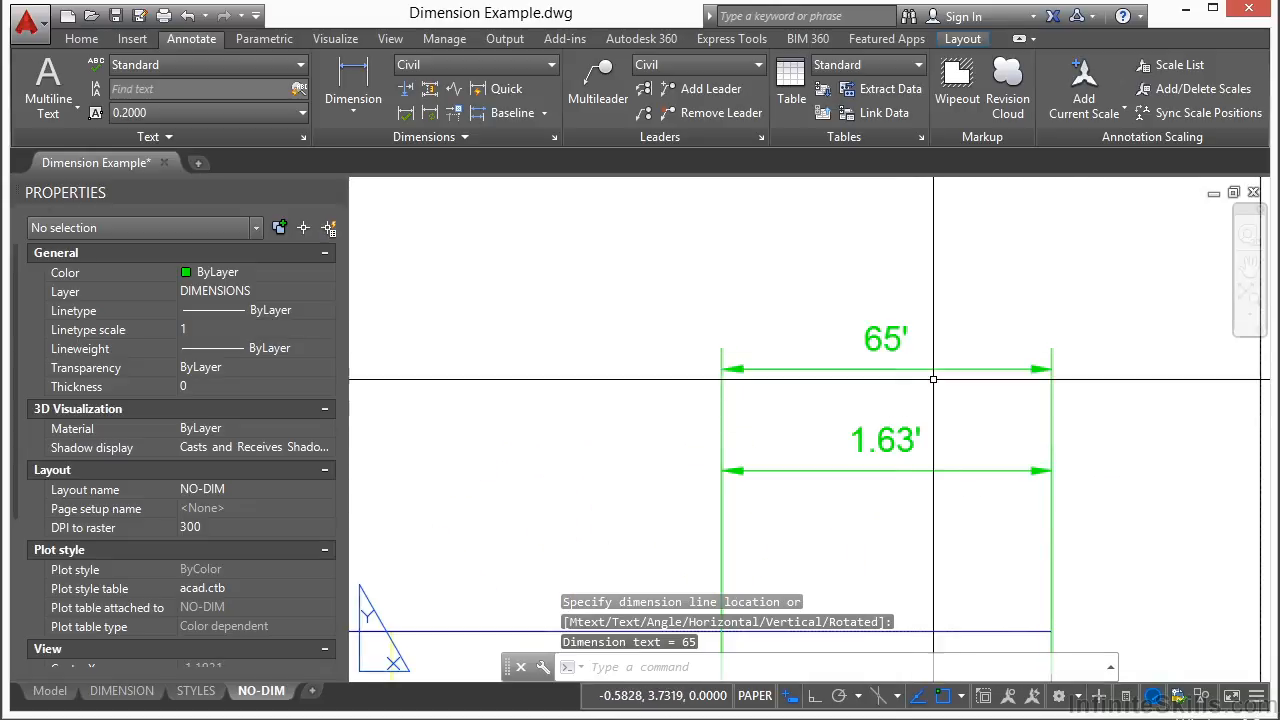
scroll(730, 312, "down", 4)
scroll(722, 310, "up", 2)
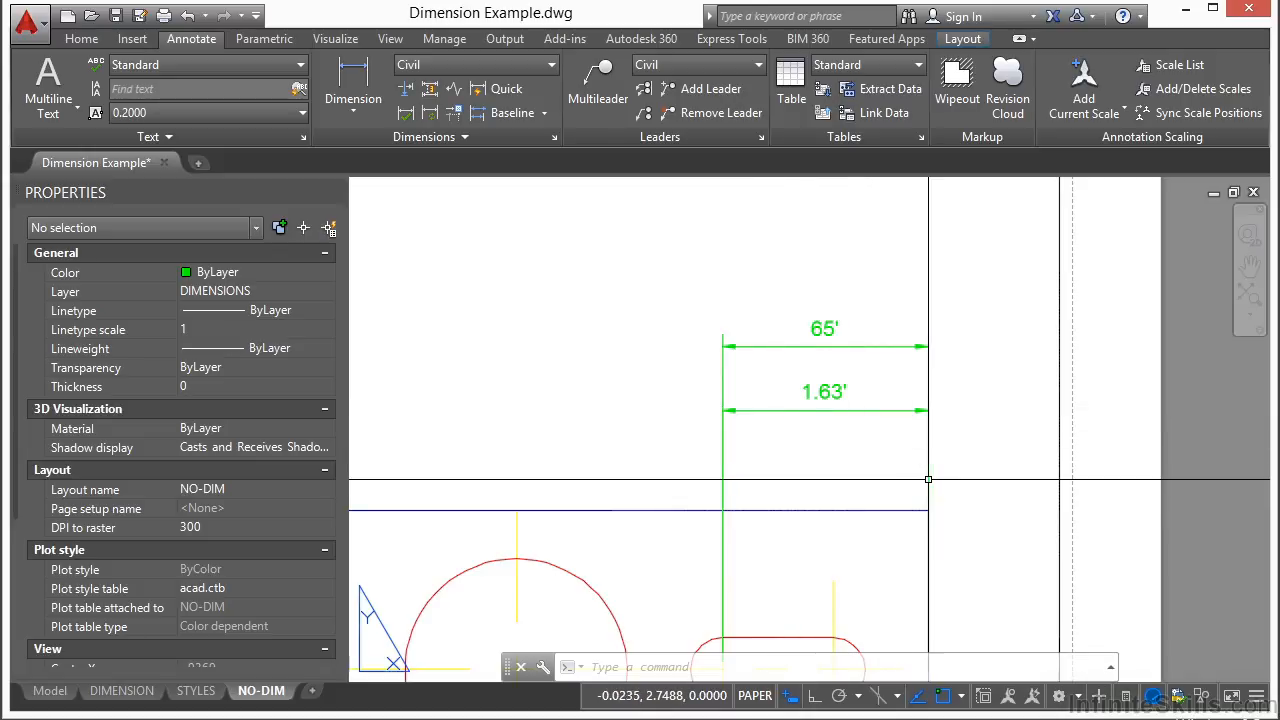
Activate model space inside the viewport and set the DIMASSOC variable to 1
double_click(827, 474)
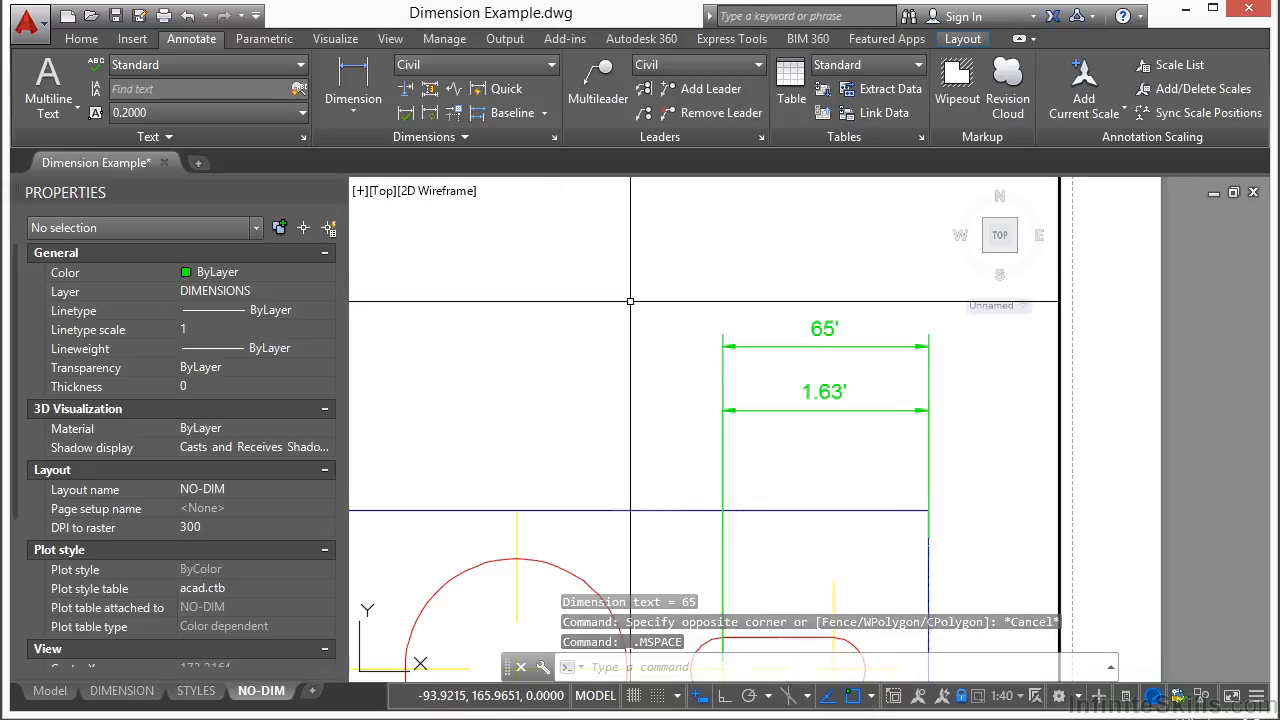
type("DIMASSOC")
key("Return")
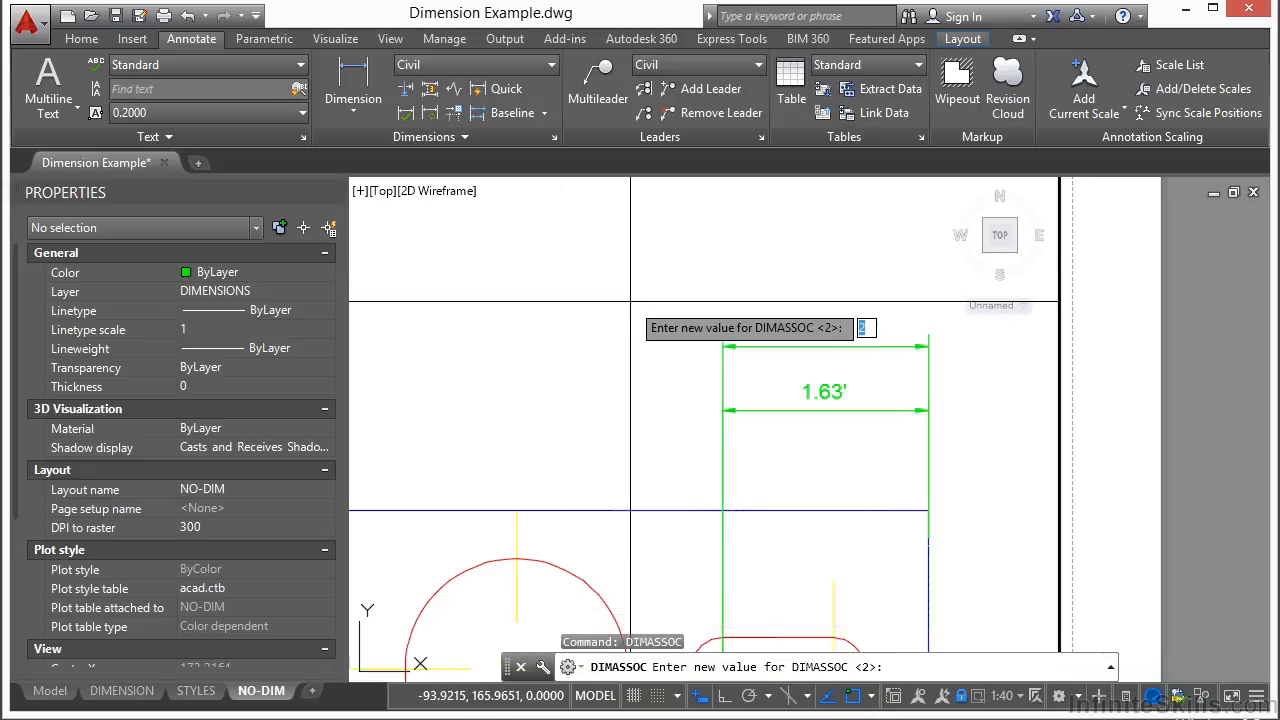
type("1")
key("Return")
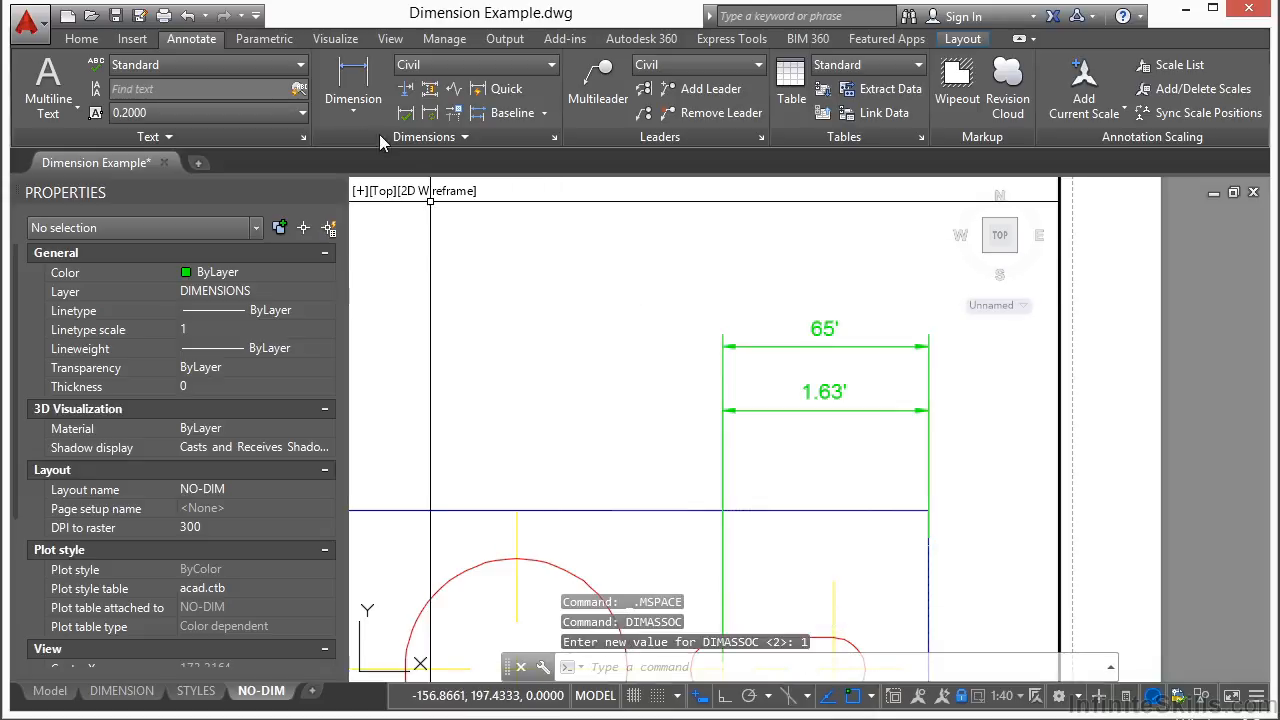
Add a model-space linear dimension from the part's upper right corner to the slot's left arc centre, placed just below the 1.63' dimension
left_click(353, 80)
left_click(928, 511)
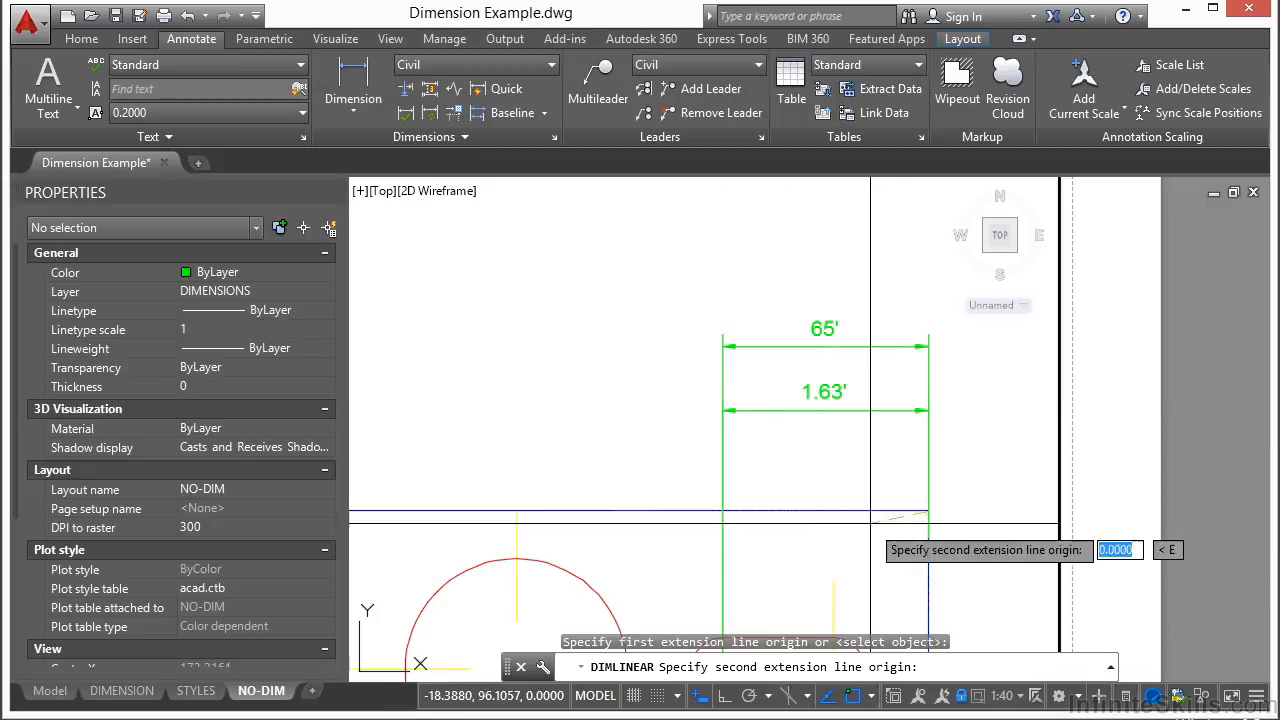
middle_click_drag(831, 557, 815, 461)
left_click(707, 571)
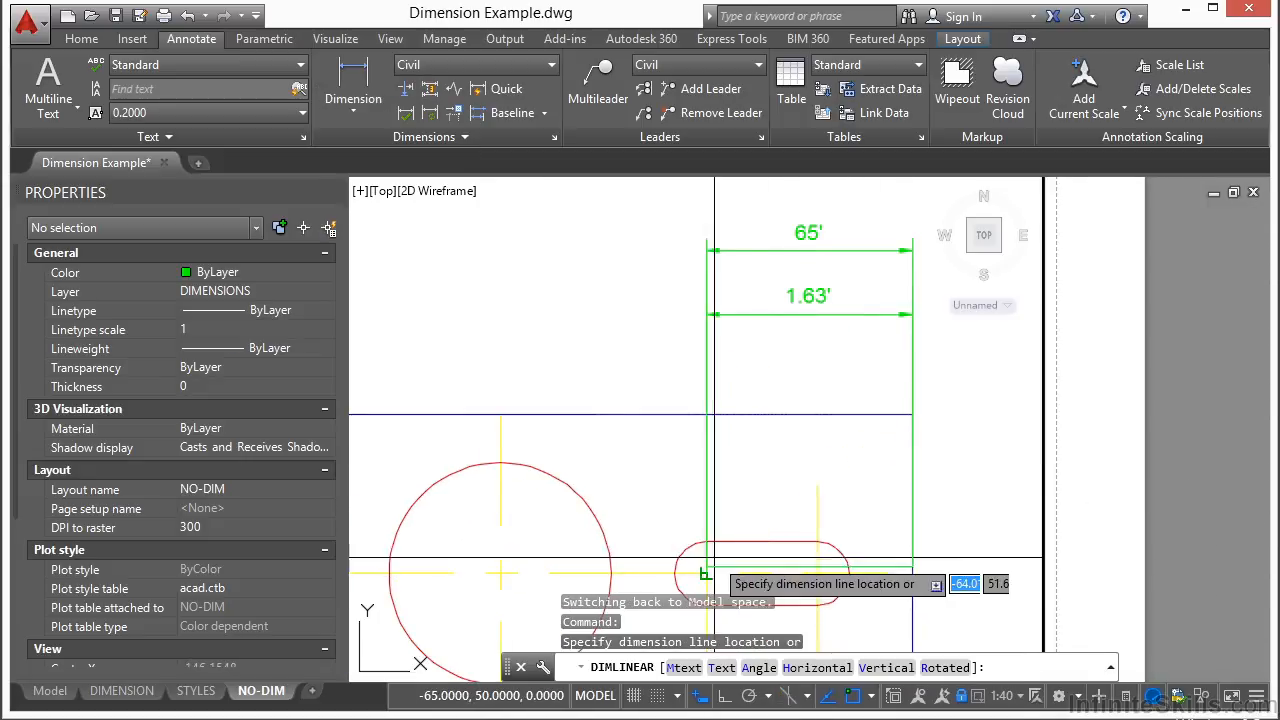
left_click(838, 369)
Examine the text of the model-space slot dimension up close, then review it beside the two paper-space dimensions
scroll(842, 363, "up", 2)
scroll(824, 364, "up", 4)
scroll(526, 435, "up", 2)
scroll(888, 376, "up", 3)
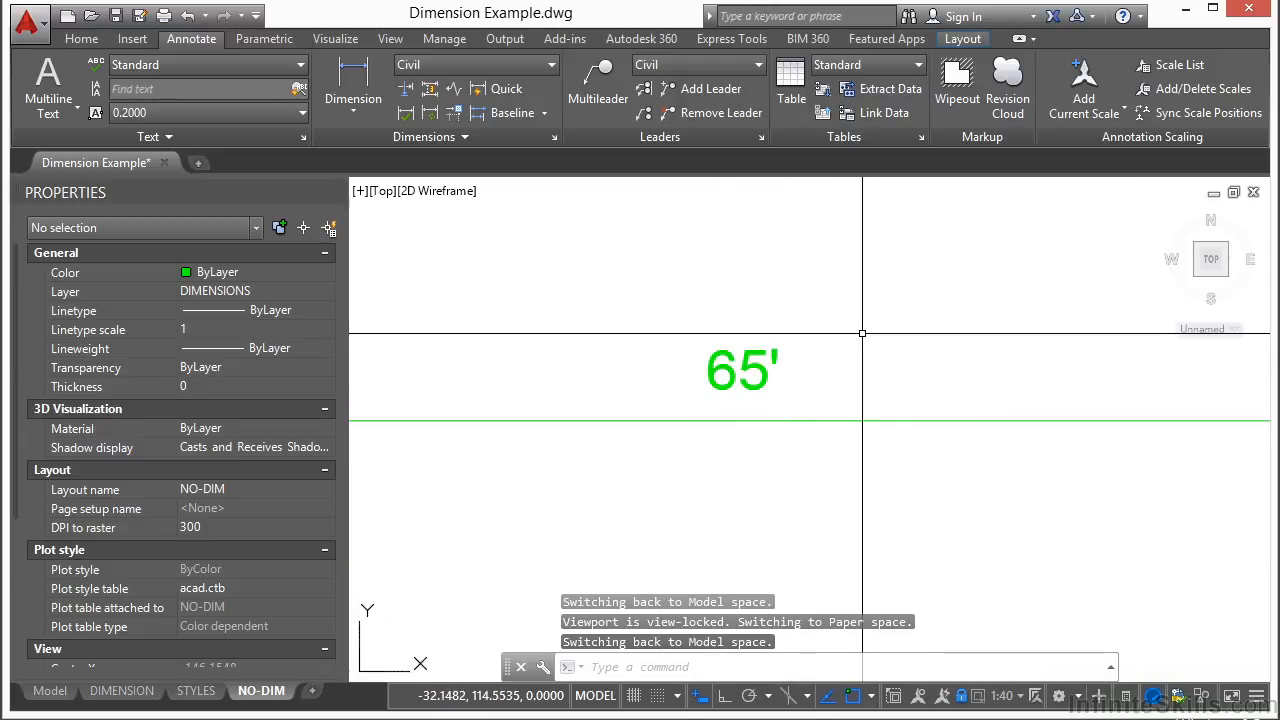
scroll(795, 360, "down", 4)
scroll(726, 387, "down", 5)
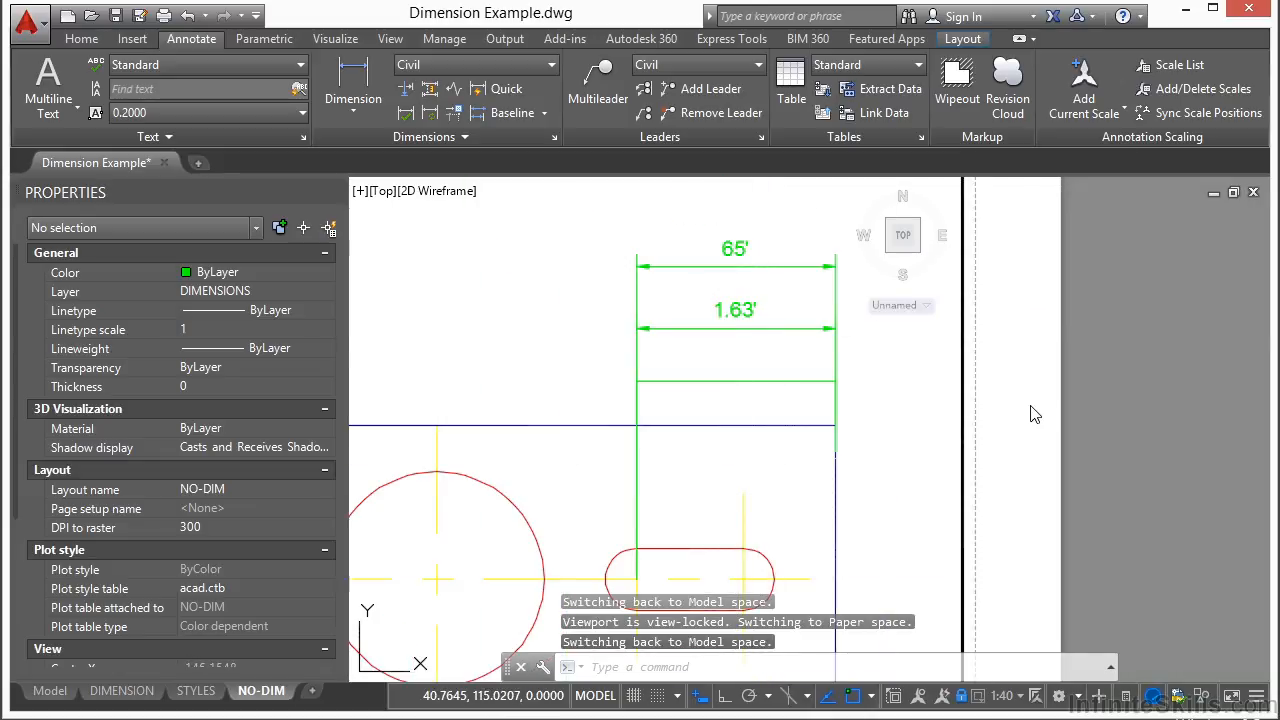
Return to paper space and enter 1 for the DIMASSOC variable
double_click(1035, 413)
key("Escape")
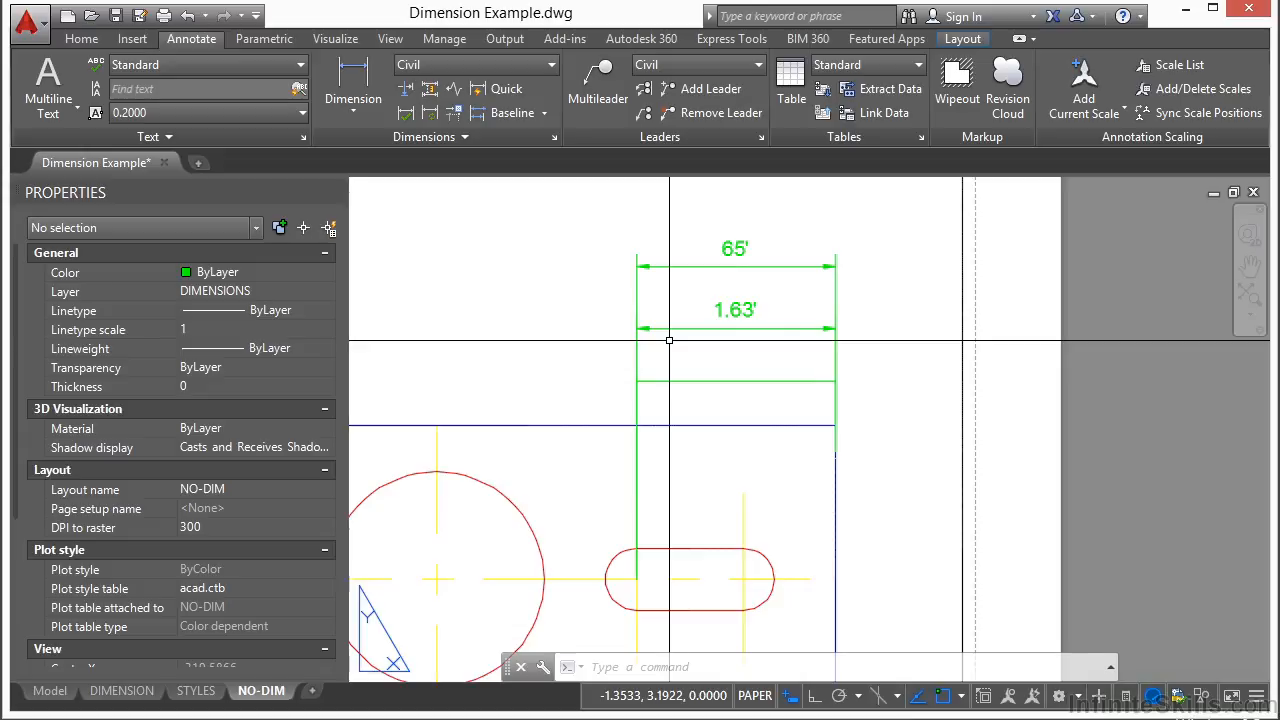
type("DIMLINEAR")
key("Return")
type("1")
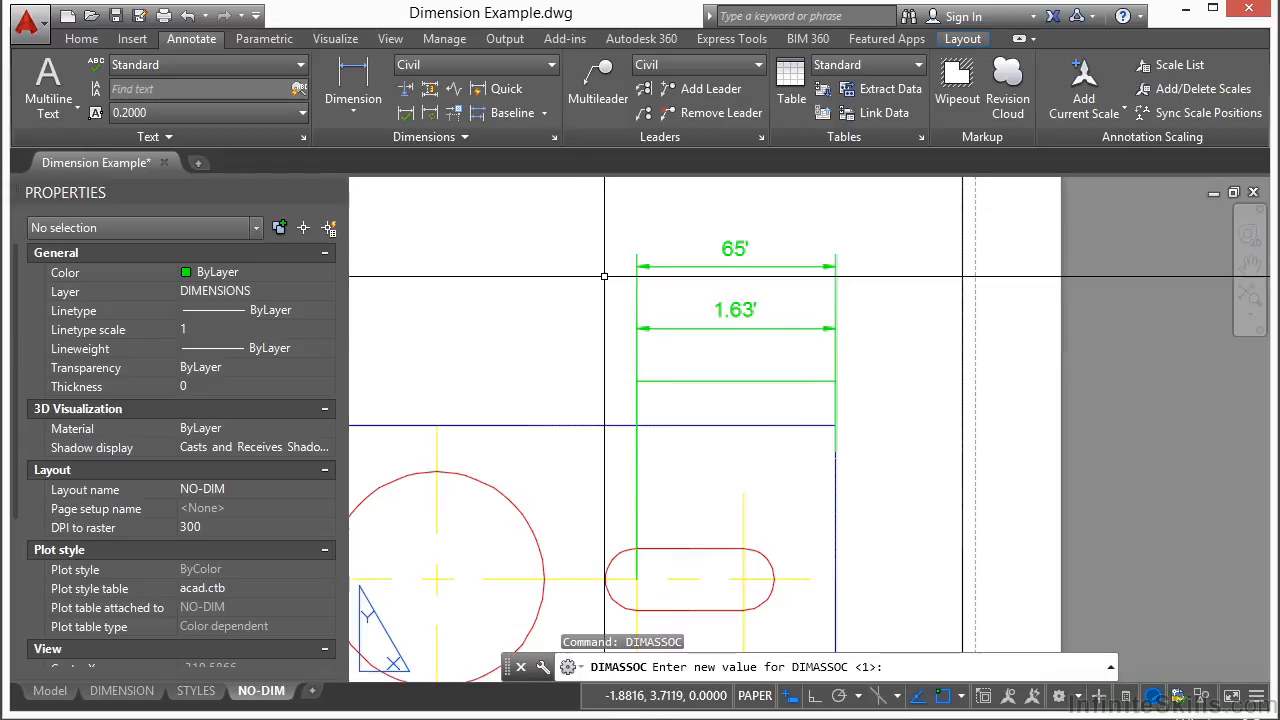
key("Return")
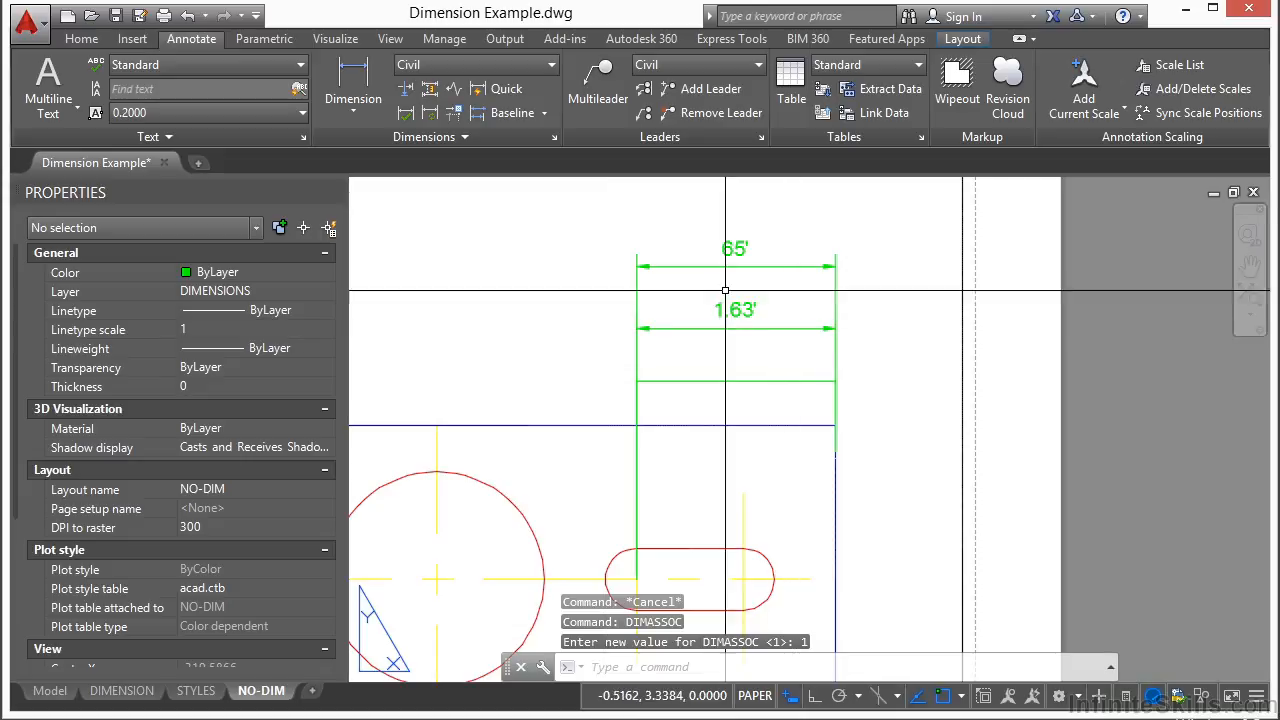
Create a dimension style named Copy of Civil, based on Civil, with a primary units measurement scale factor of 10
left_click(555, 141)
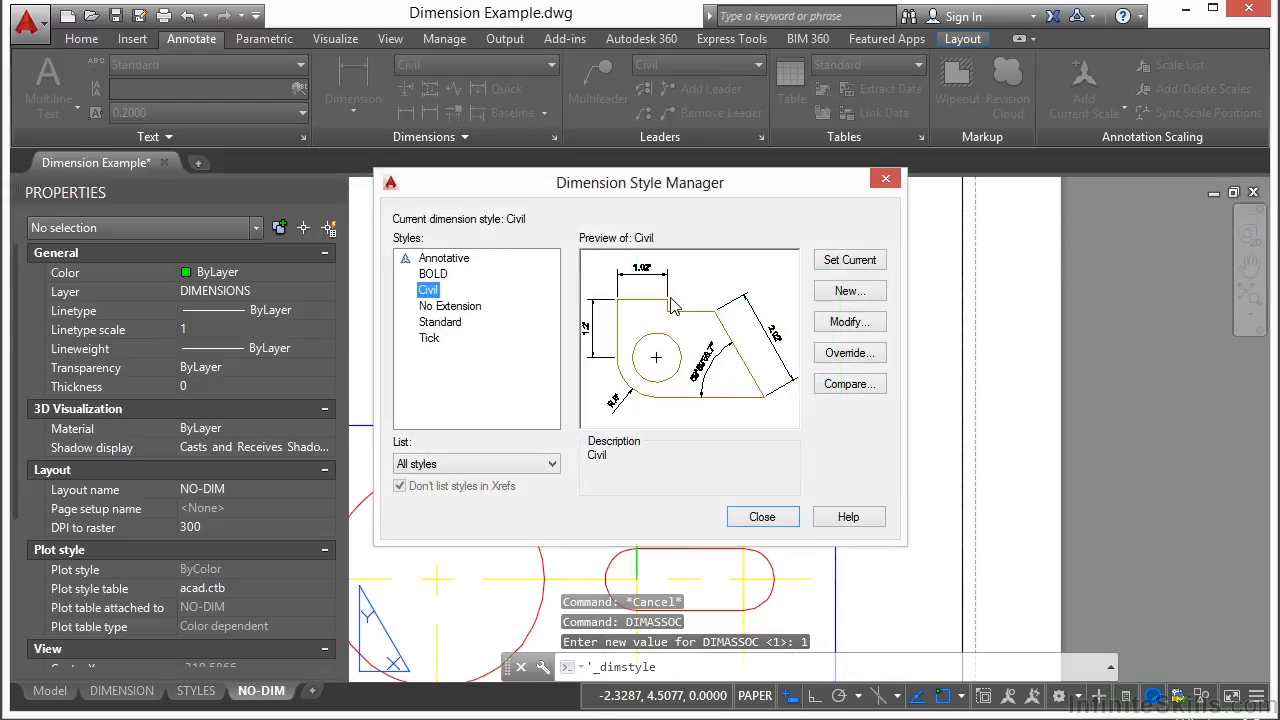
left_click(846, 292)
left_click(773, 311)
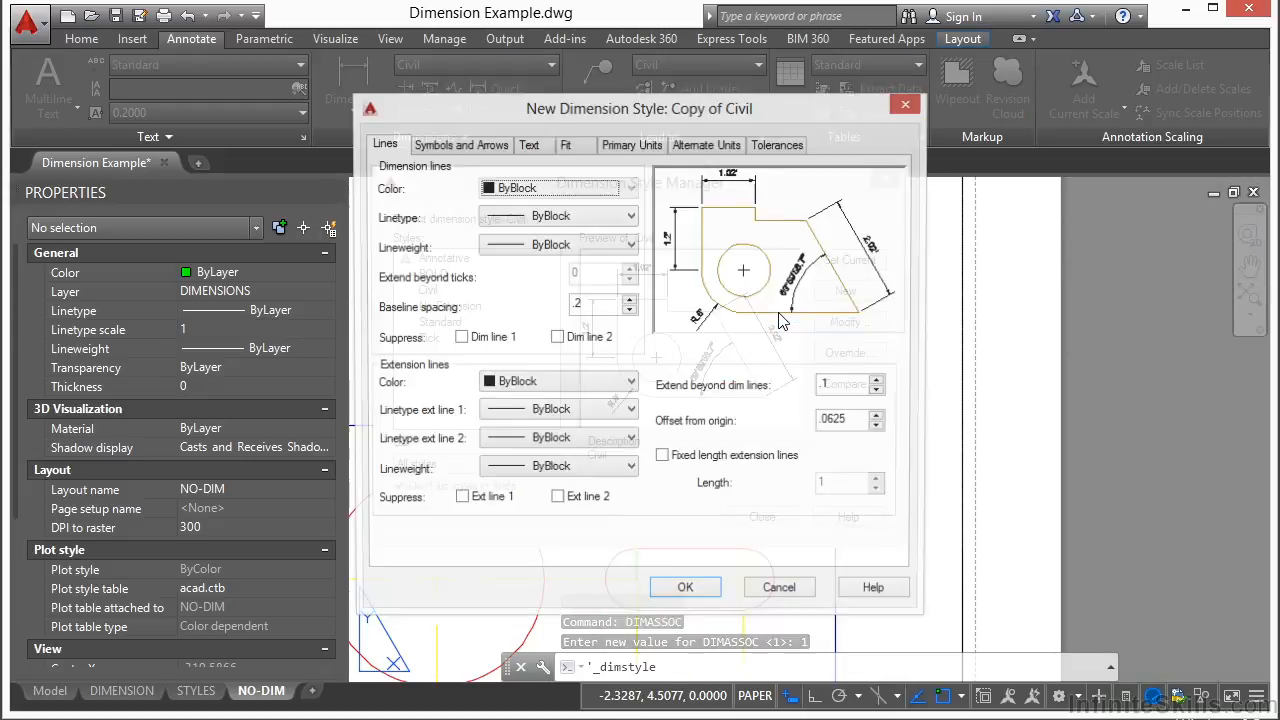
left_click(488, 144)
left_click(522, 146)
left_click(620, 146)
left_click(558, 400)
type("0")
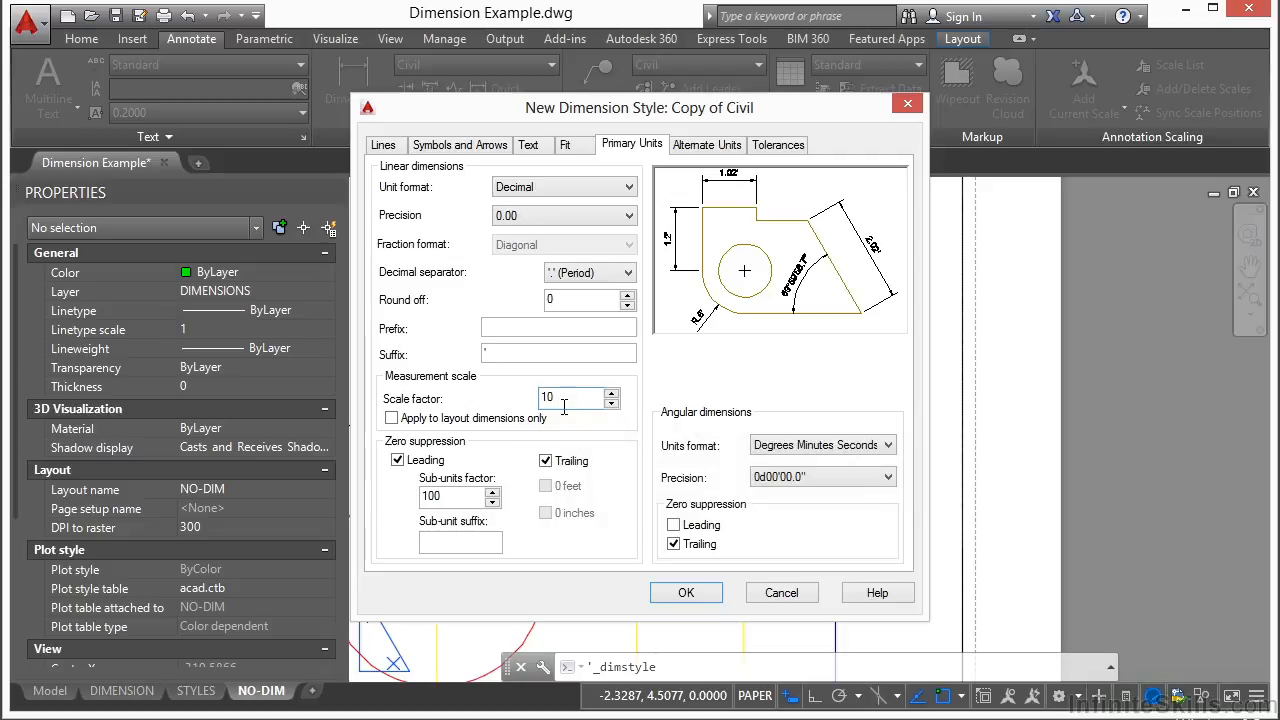
left_click(686, 592)
left_click(777, 518)
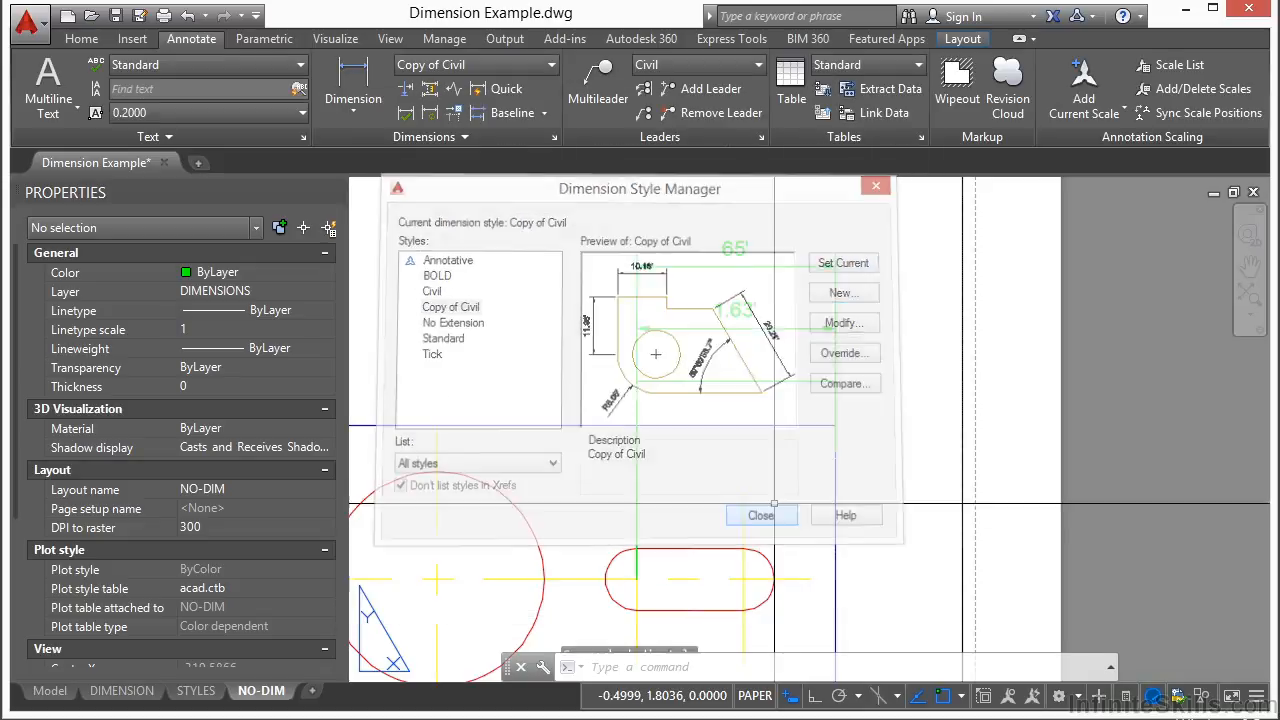
Using the Copy of Civil style, dimension horizontally from the upper right corner to the slot's left centre, placed just below the 1.63' dimension
left_click(371, 88)
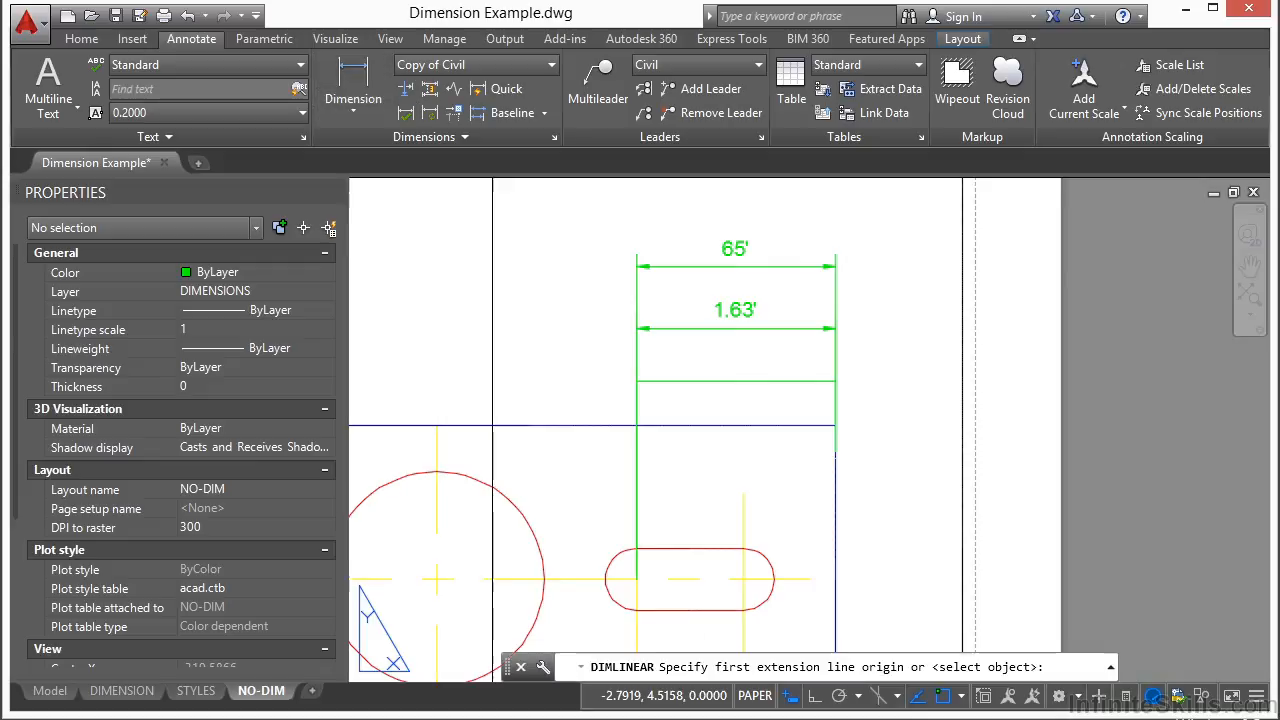
left_click(835, 427)
left_click(636, 579)
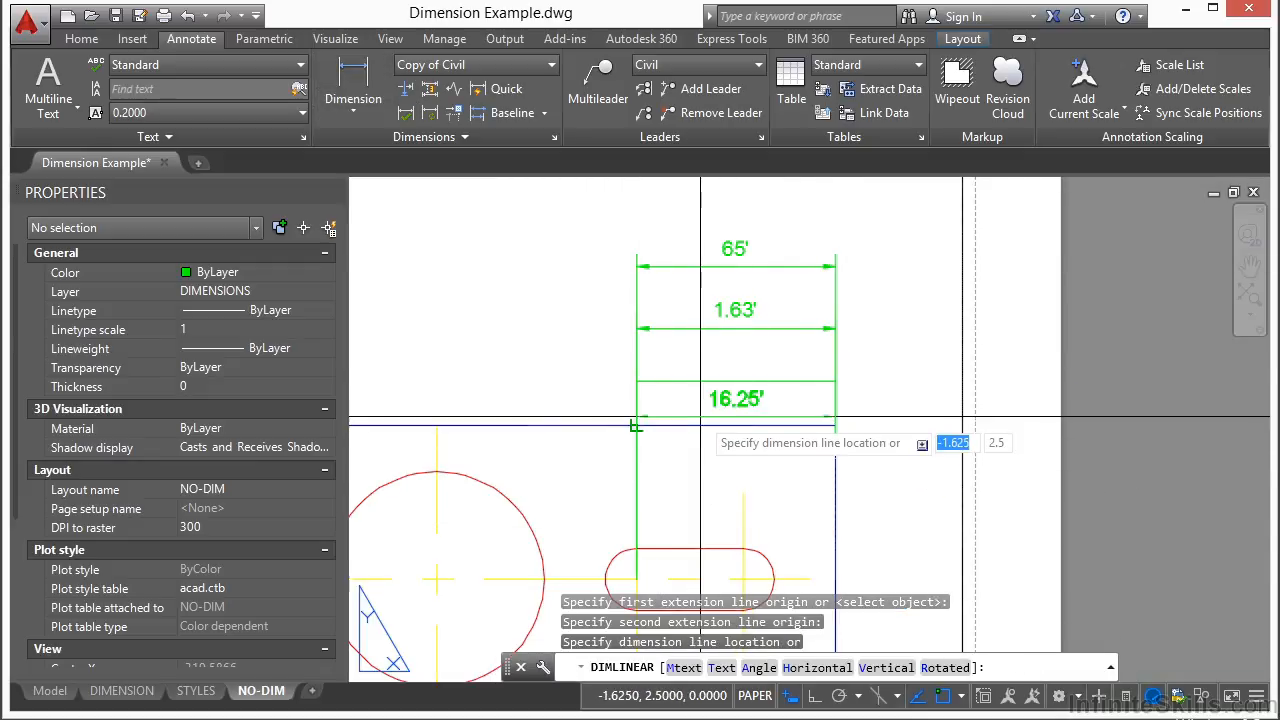
scroll(707, 355, "up", 2)
left_click(710, 378)
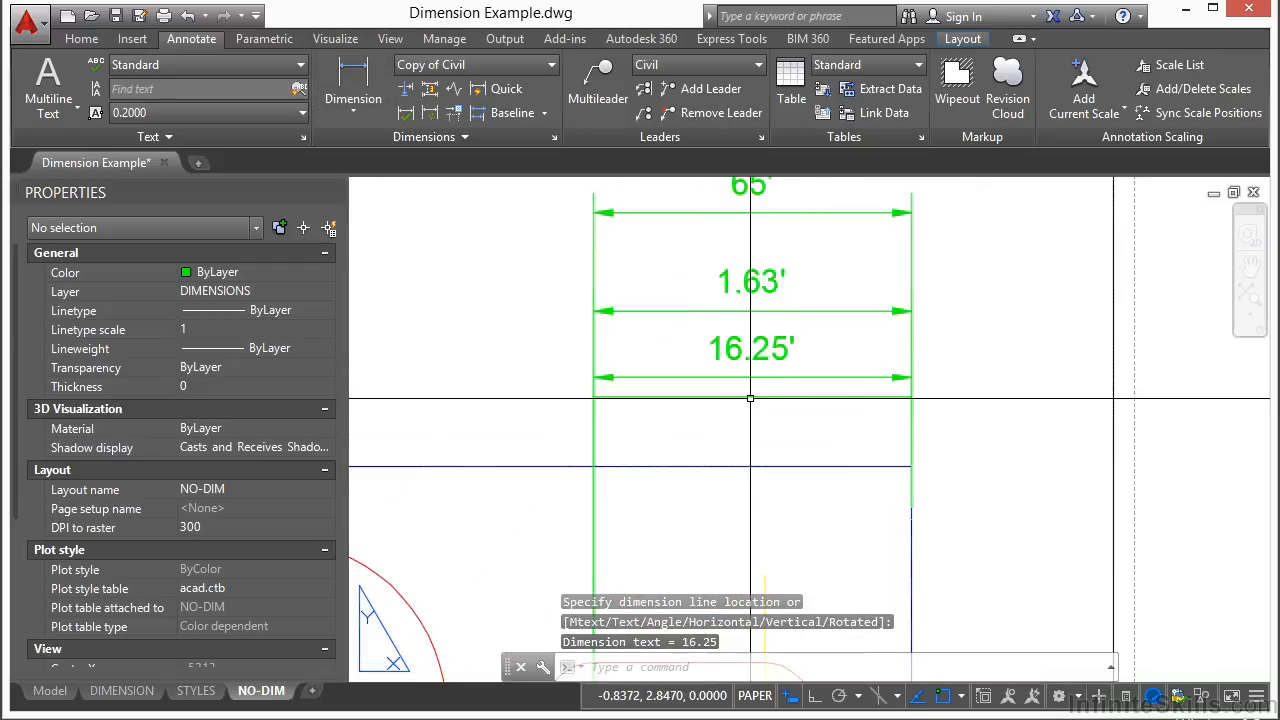
middle_click_drag(858, 329, 843, 366)
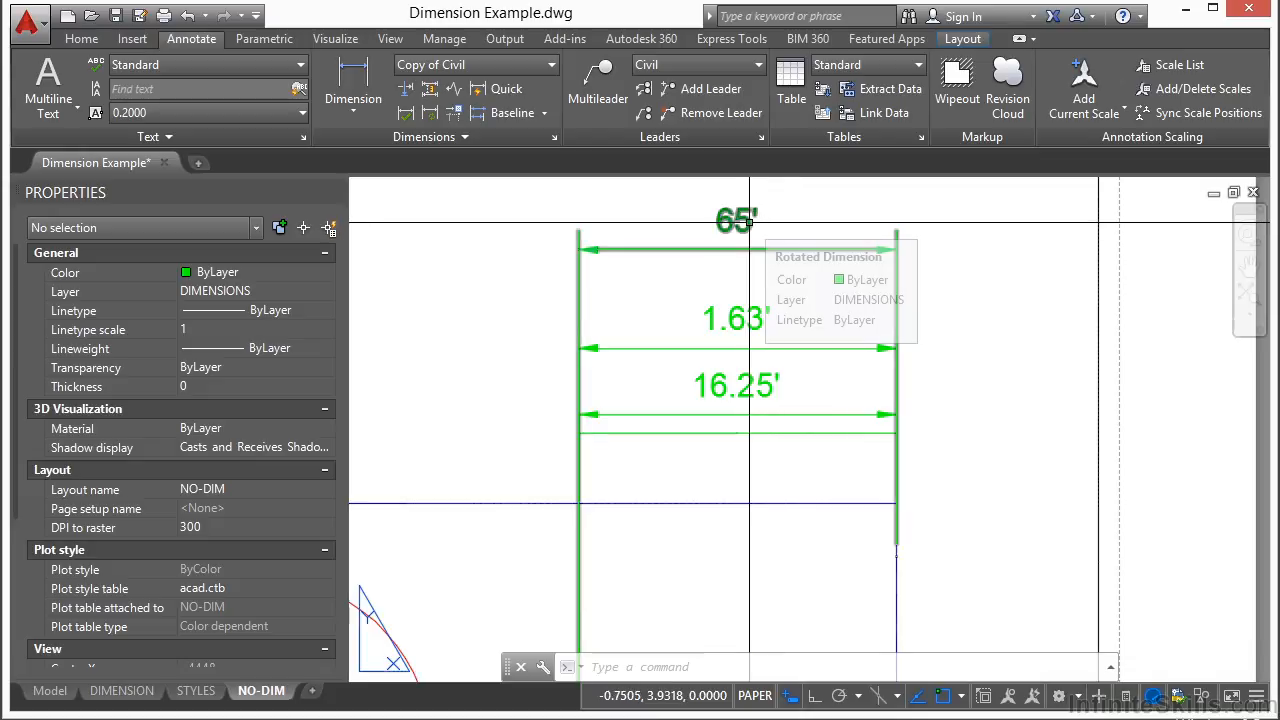
scroll(749, 222, "down", 2)
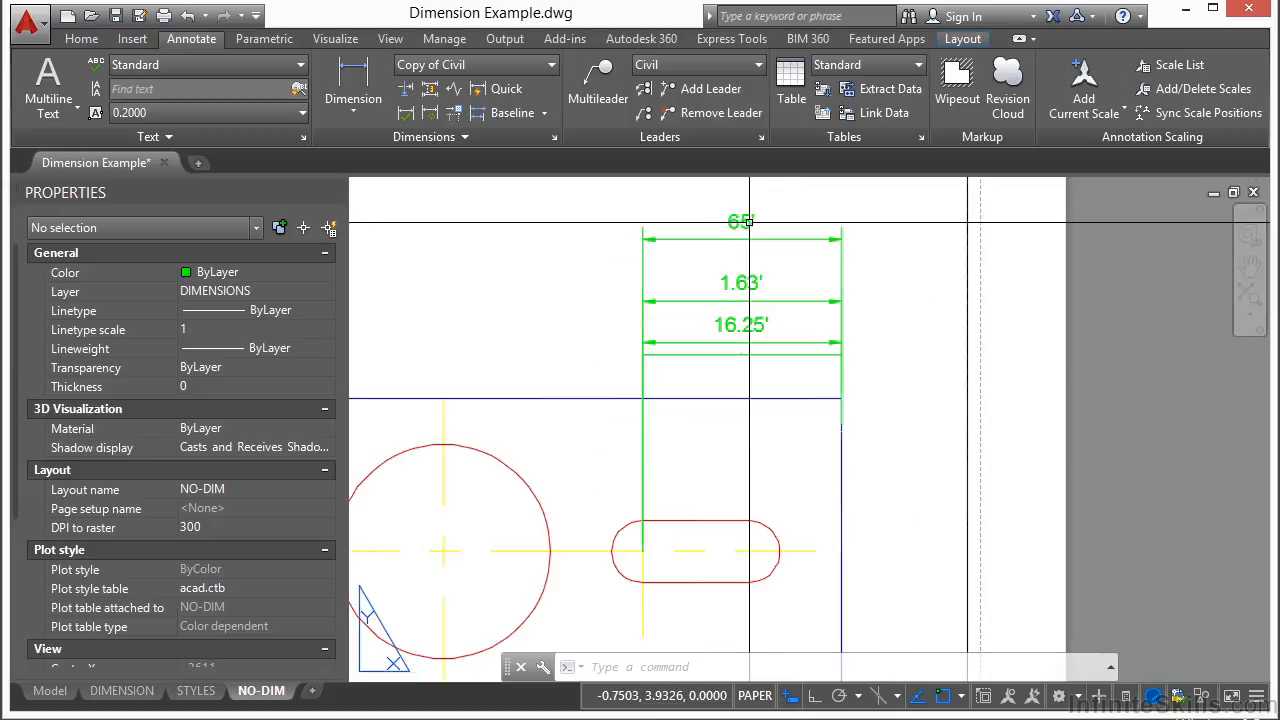